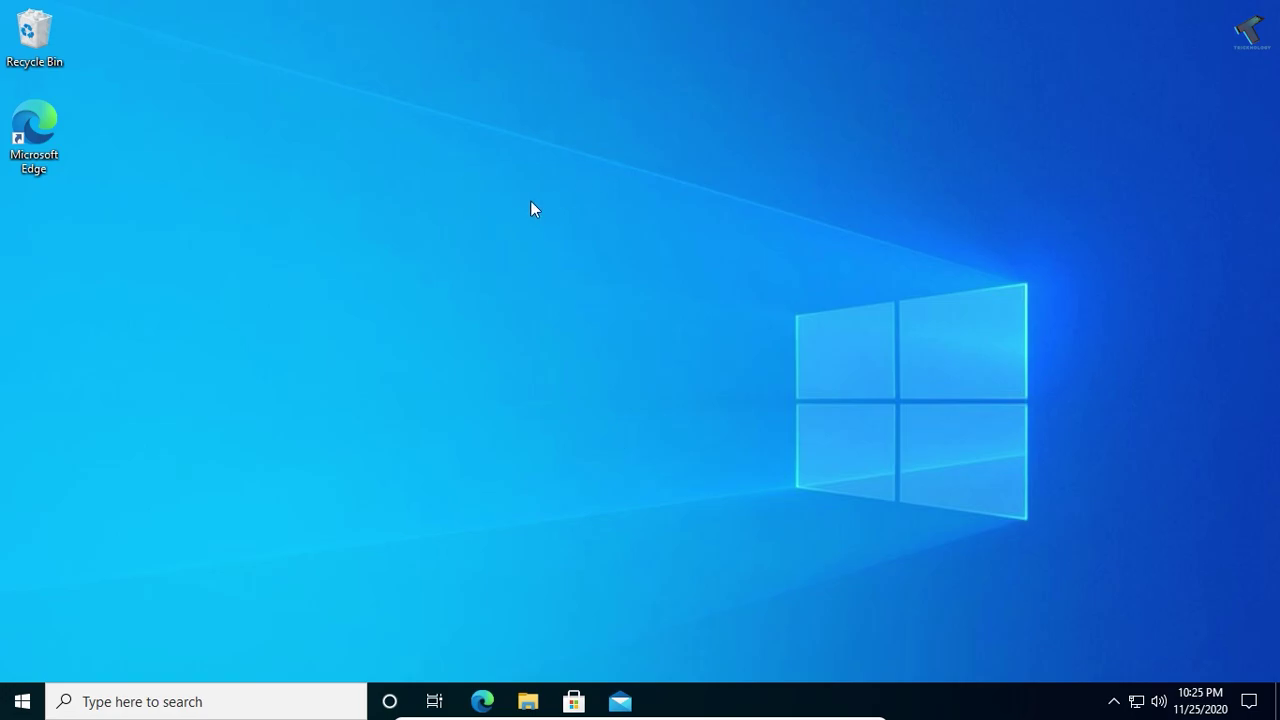
Launch Microsoft Edge and load google.co.in.
double_click(45, 156)
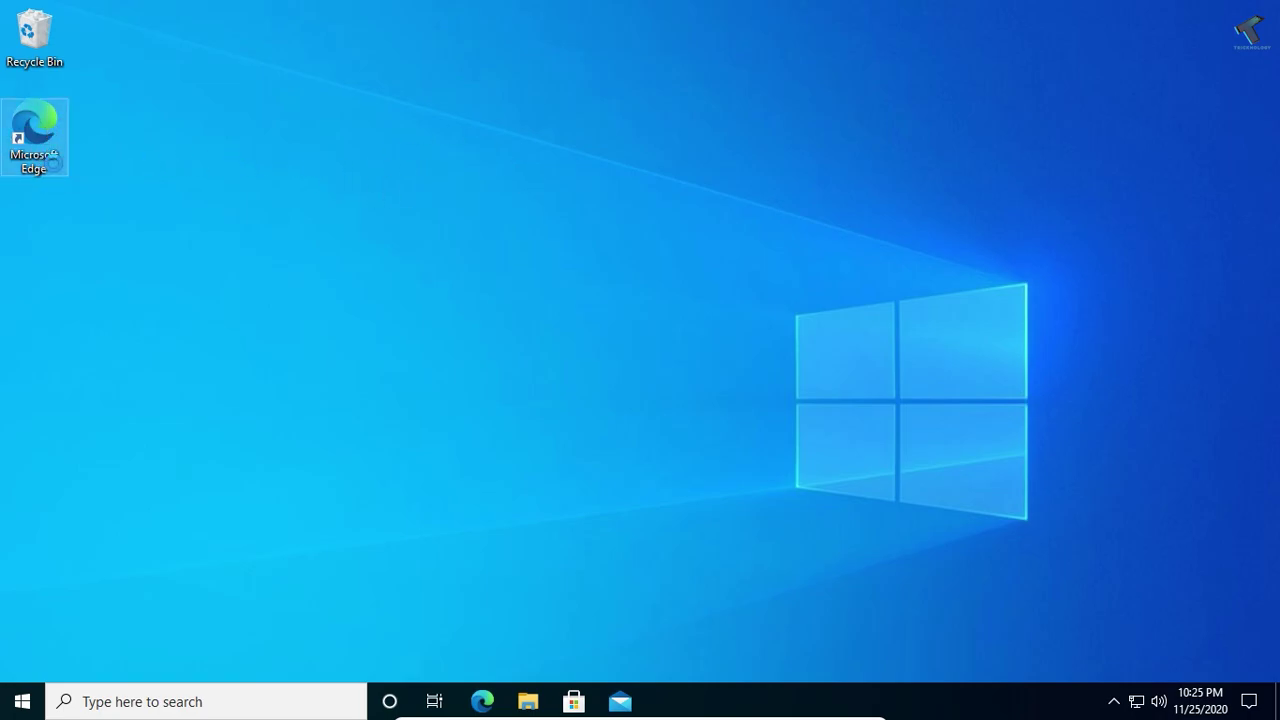
text(google.co.in)
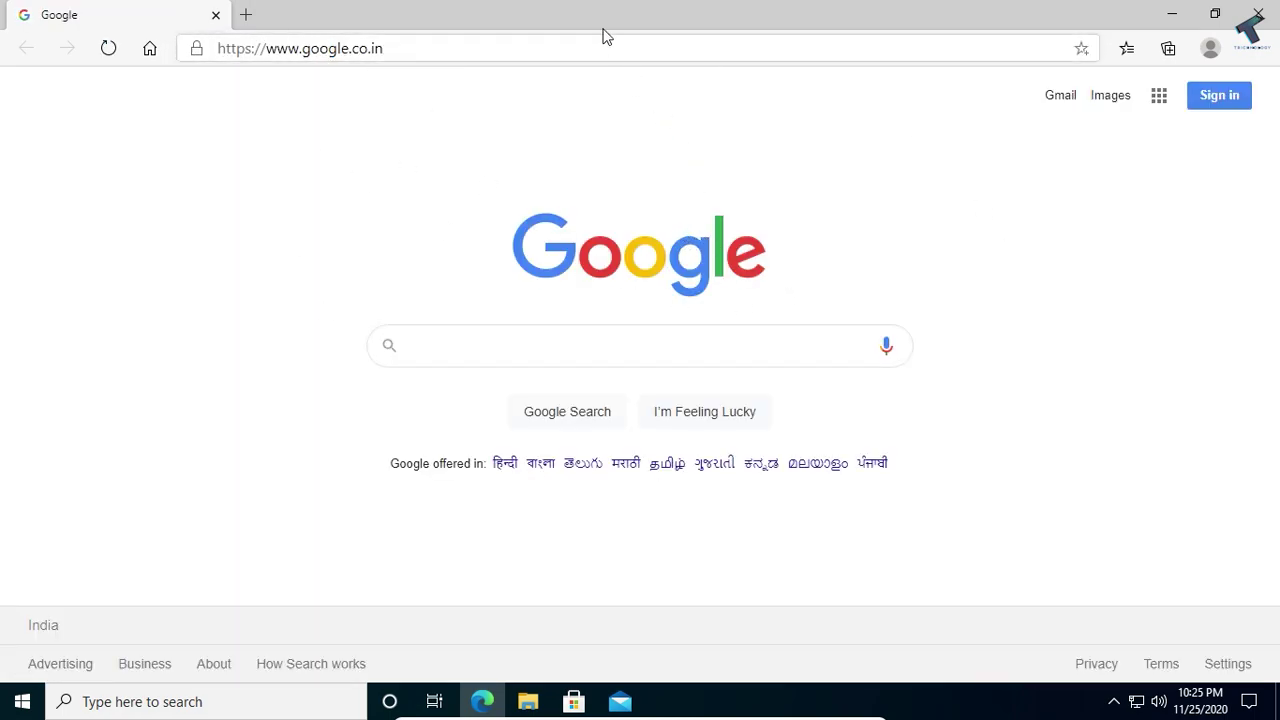
Start a continuous ping to google.com (ping google.com -t) in Command Prompt, then minimize it.
click(1172, 16)
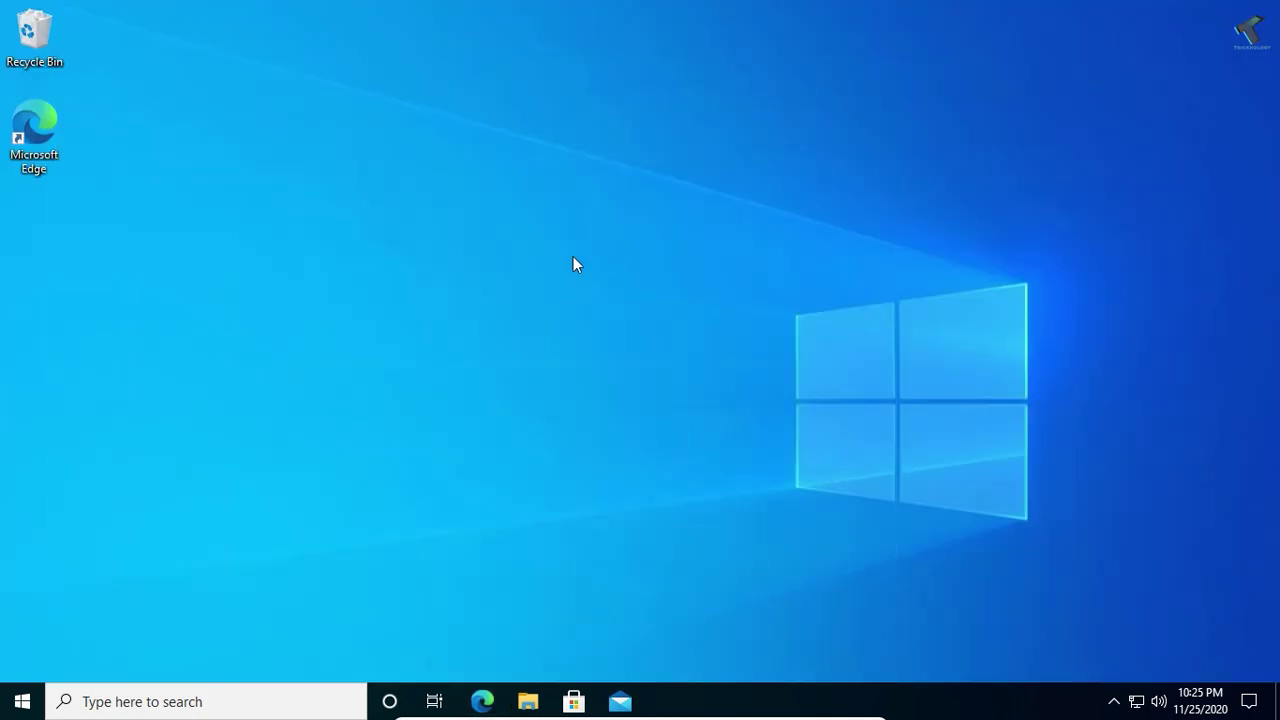
click(91, 704)
text(cm)
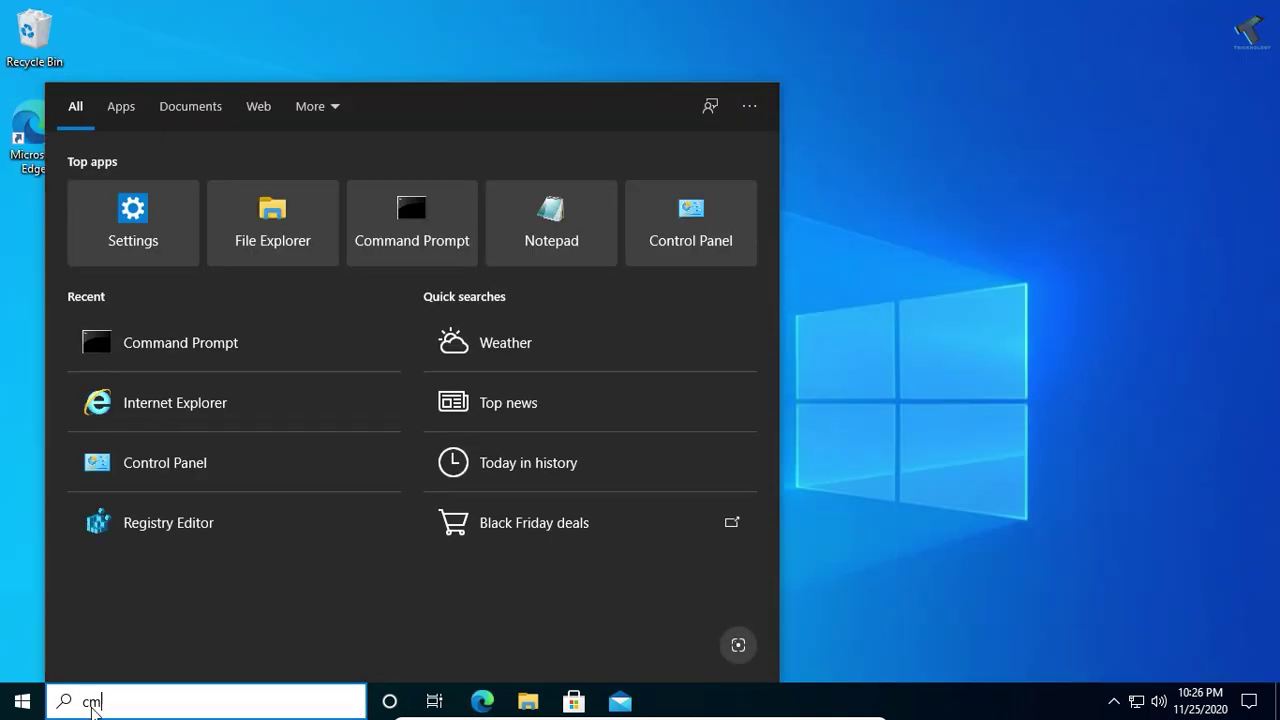
text(d)
click(193, 192)
text(ping google.com -t)
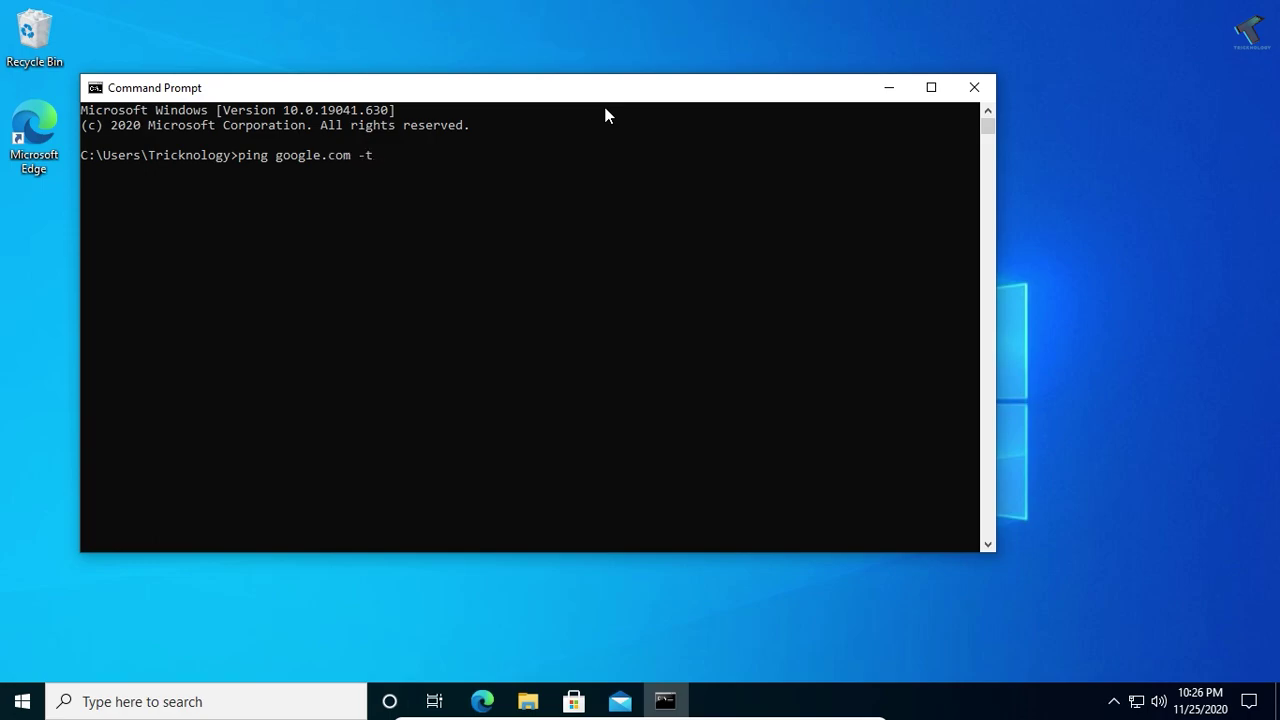
key(Return)
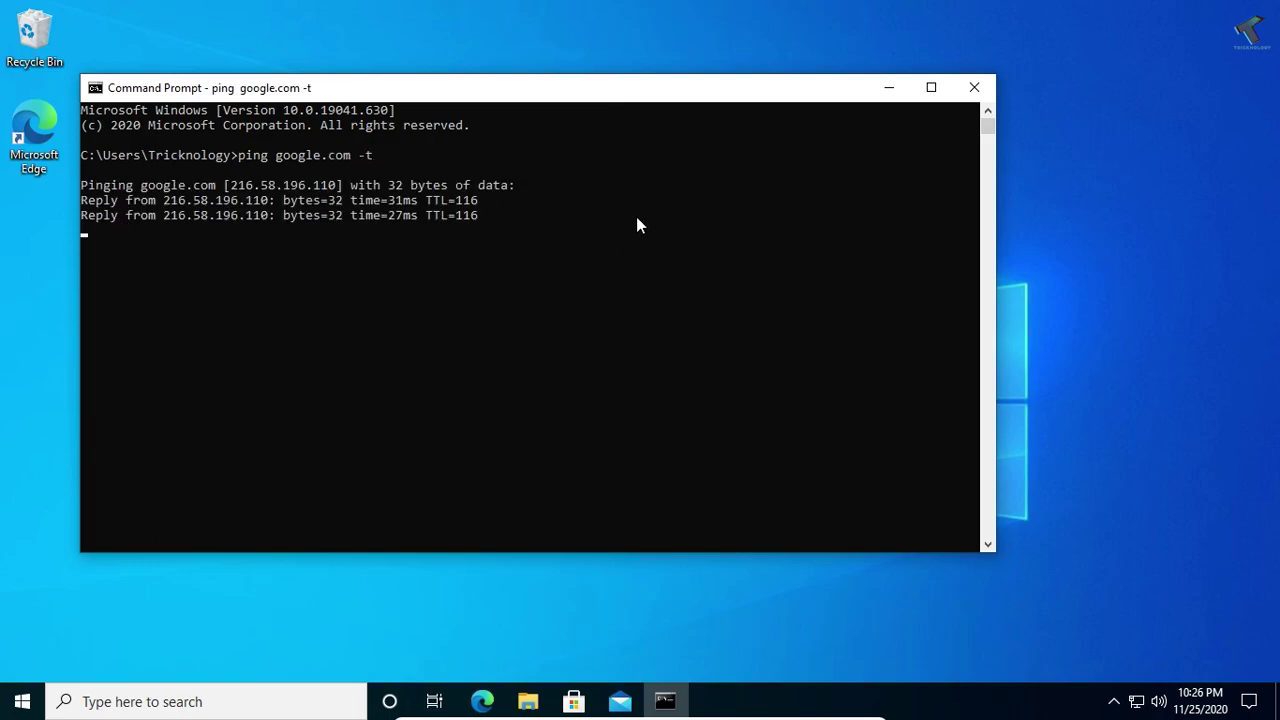
drag(254, 89, 436, 73)
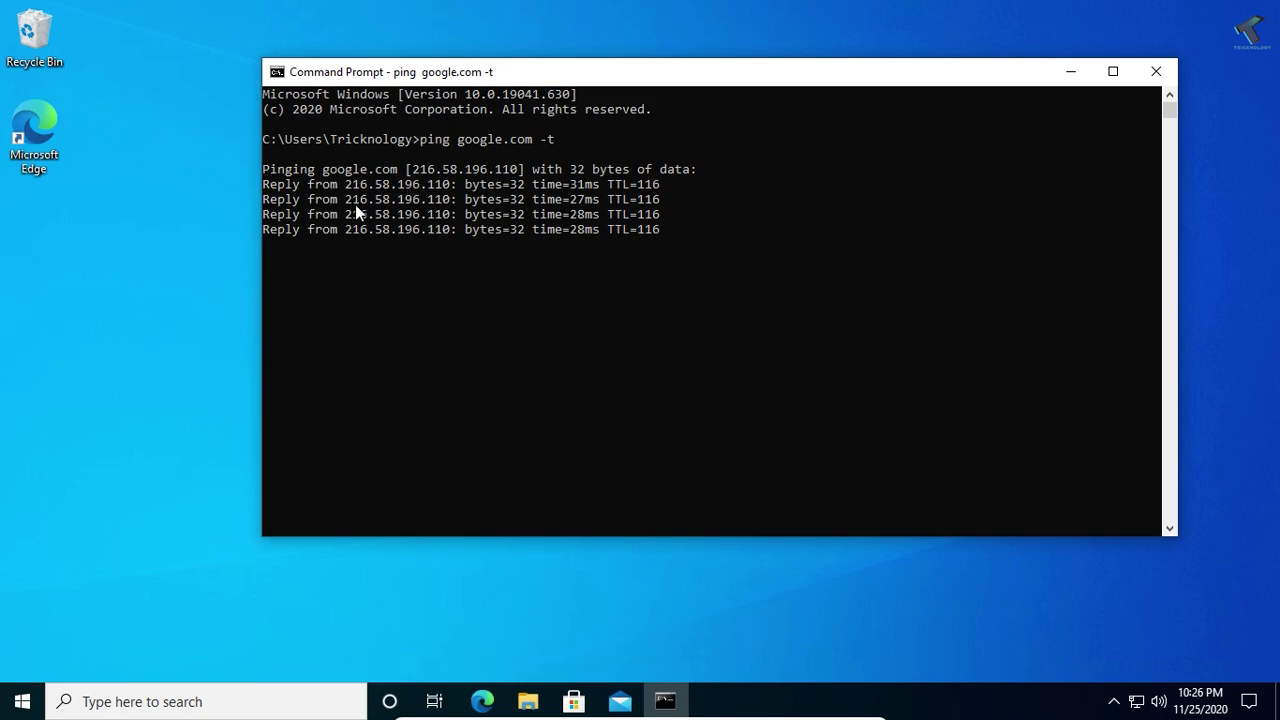
click(1084, 73)
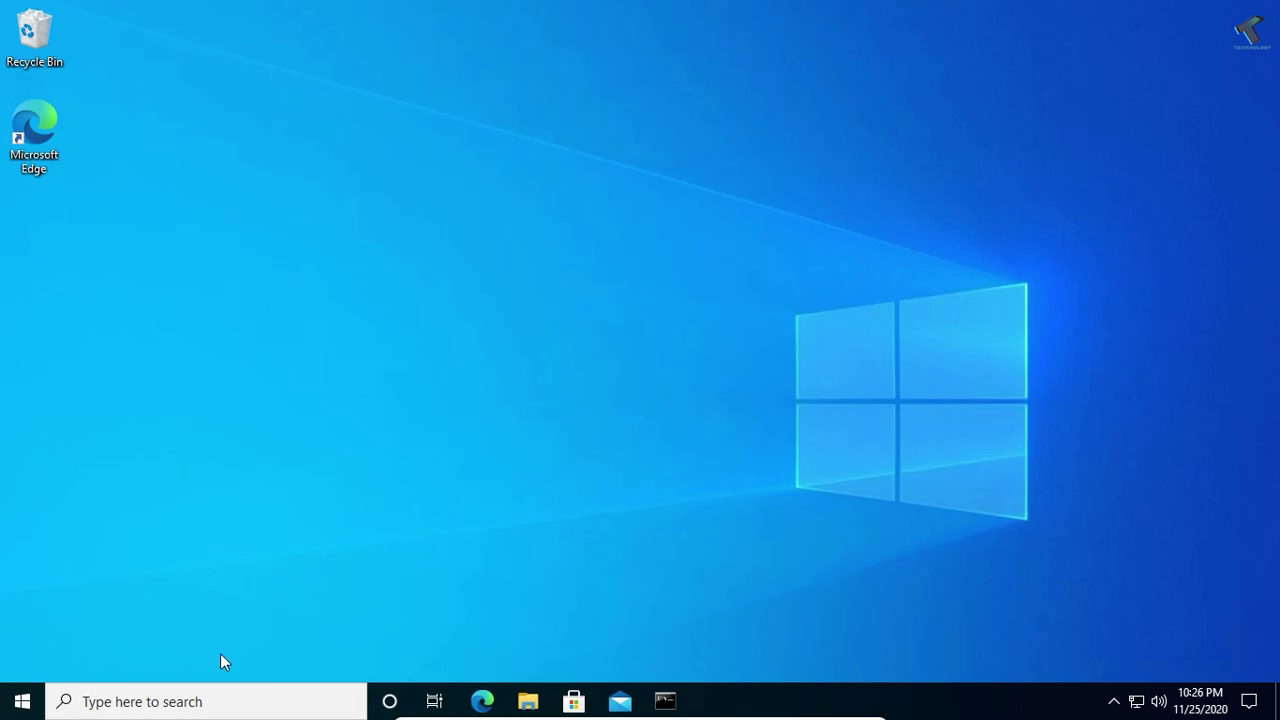
Open Windows Defender Firewall through firewall.cpl, then its advanced settings.
click(148, 706)
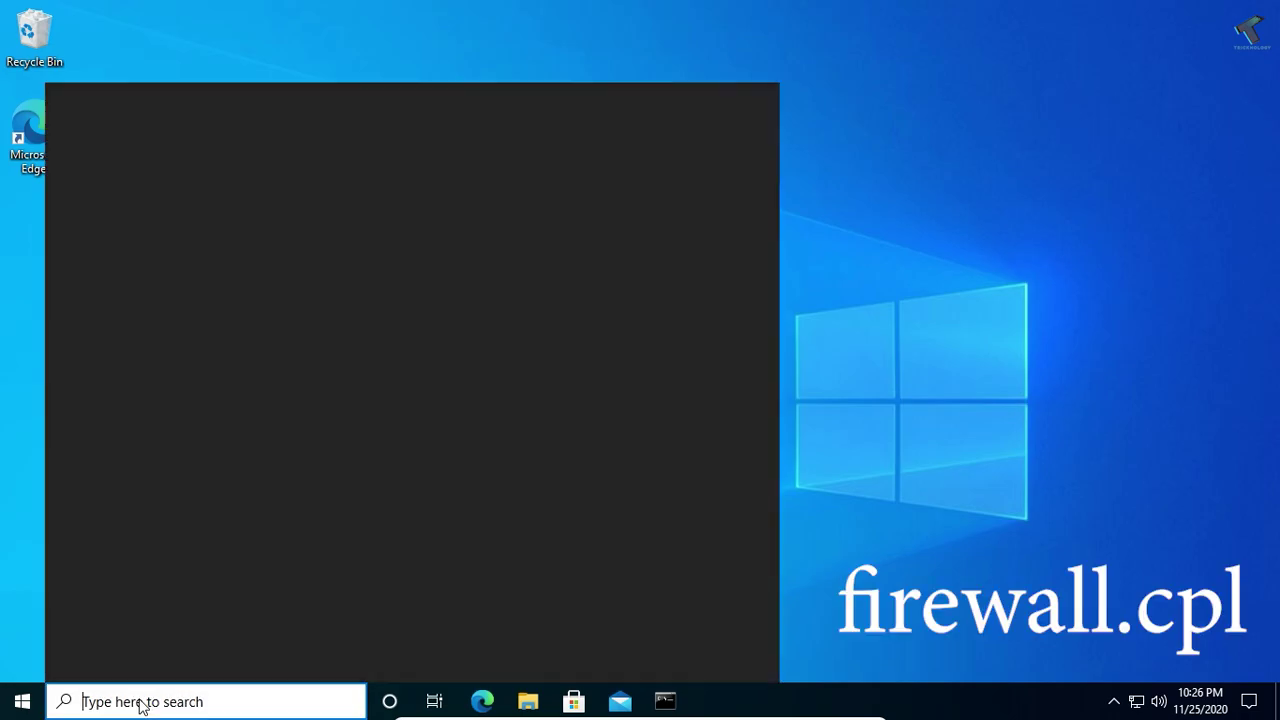
text(fir)
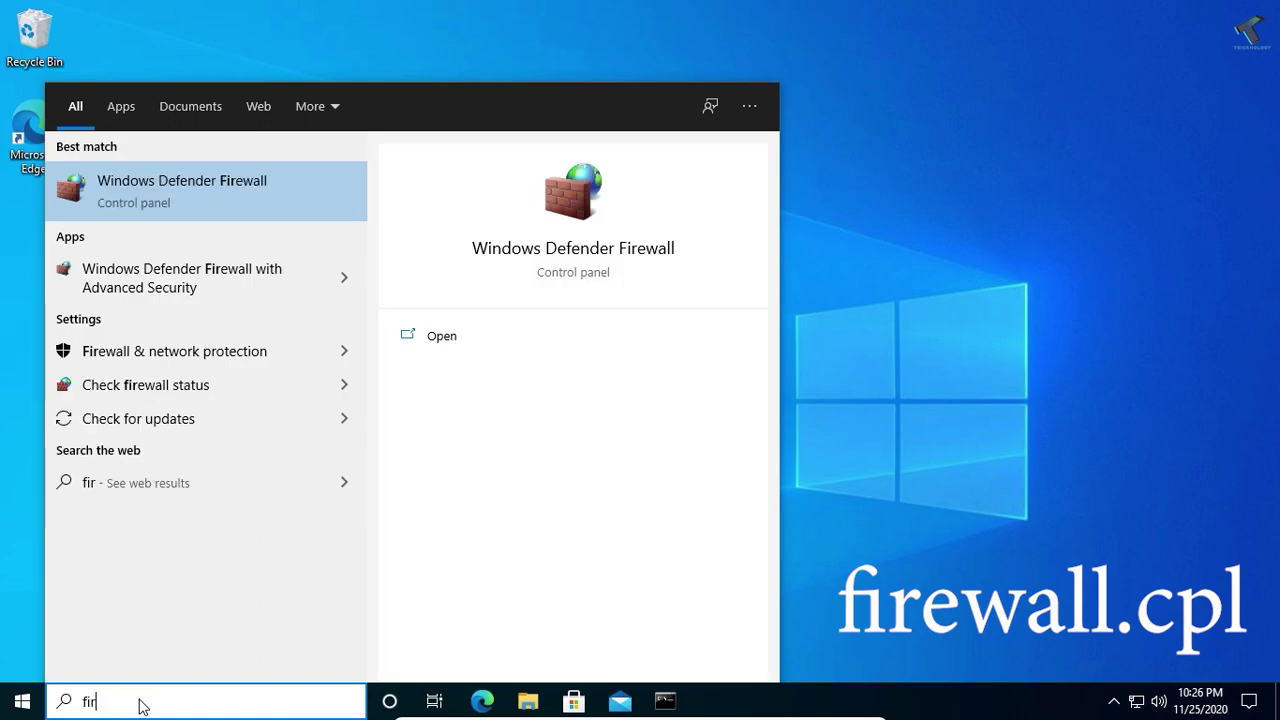
text(ewall.cpl)
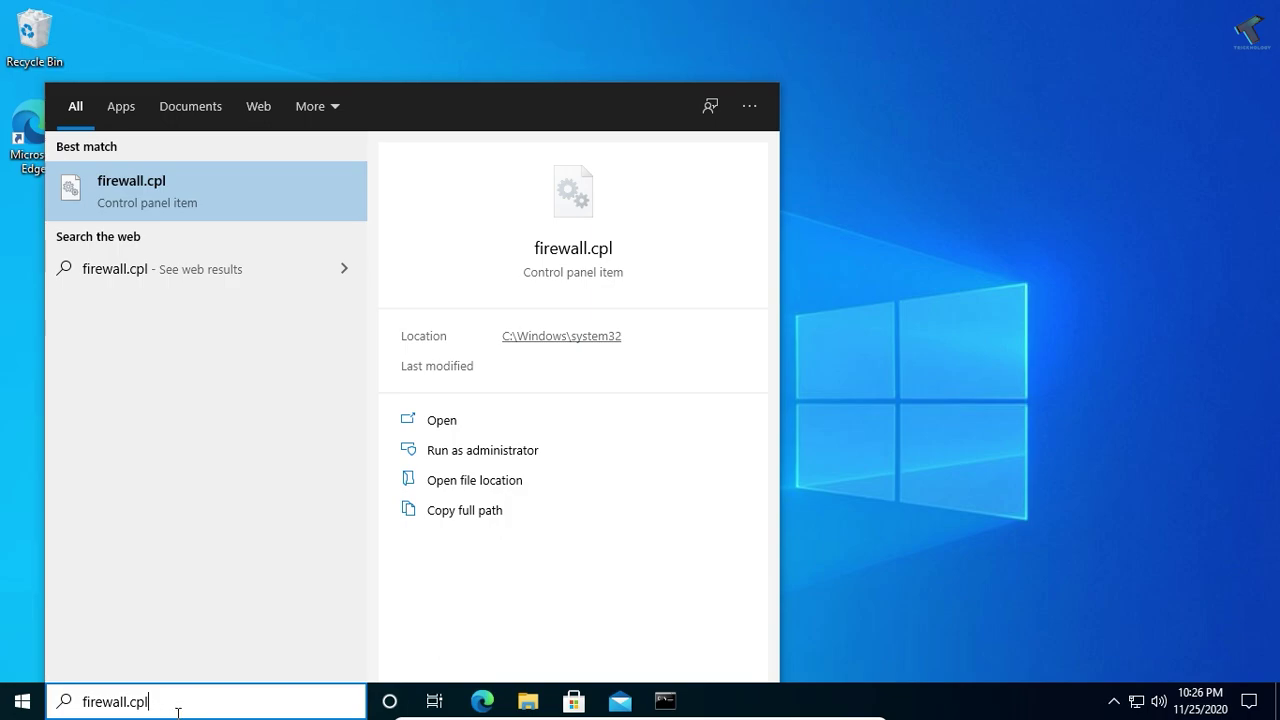
click(206, 196)
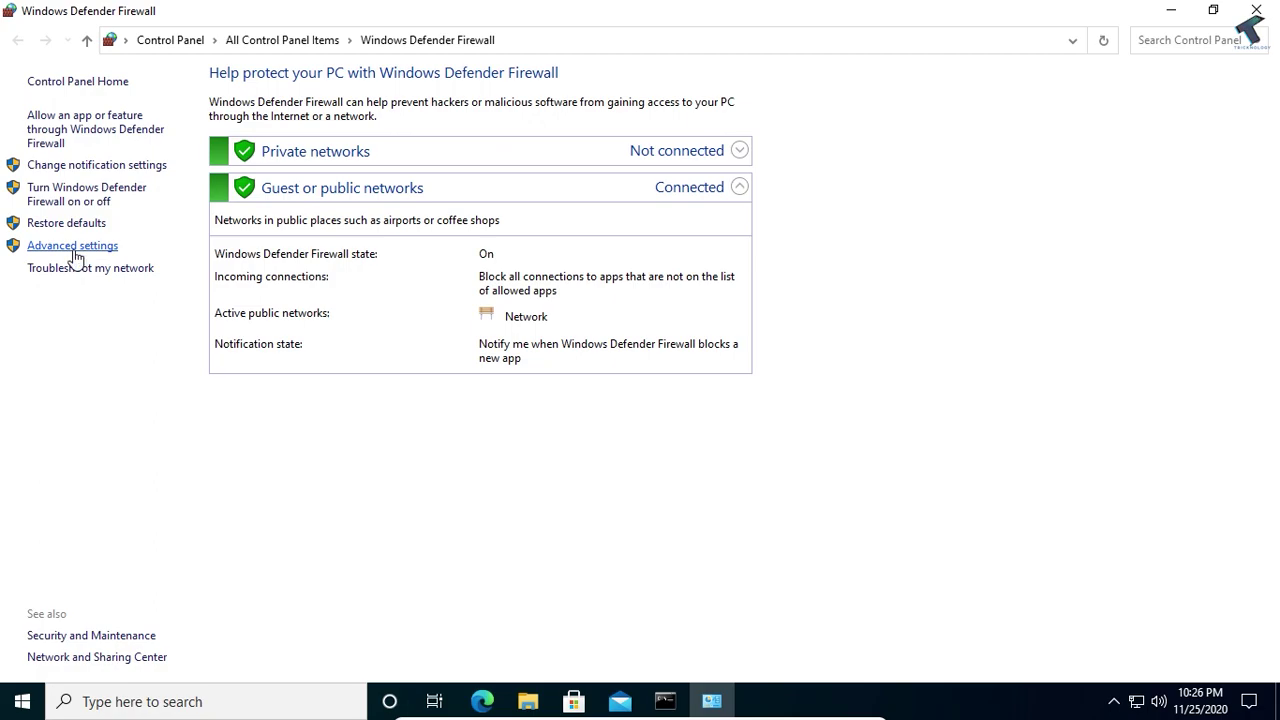
click(74, 250)
Start a new rule from the Outbound Rules list.
drag(470, 10, 670, 12)
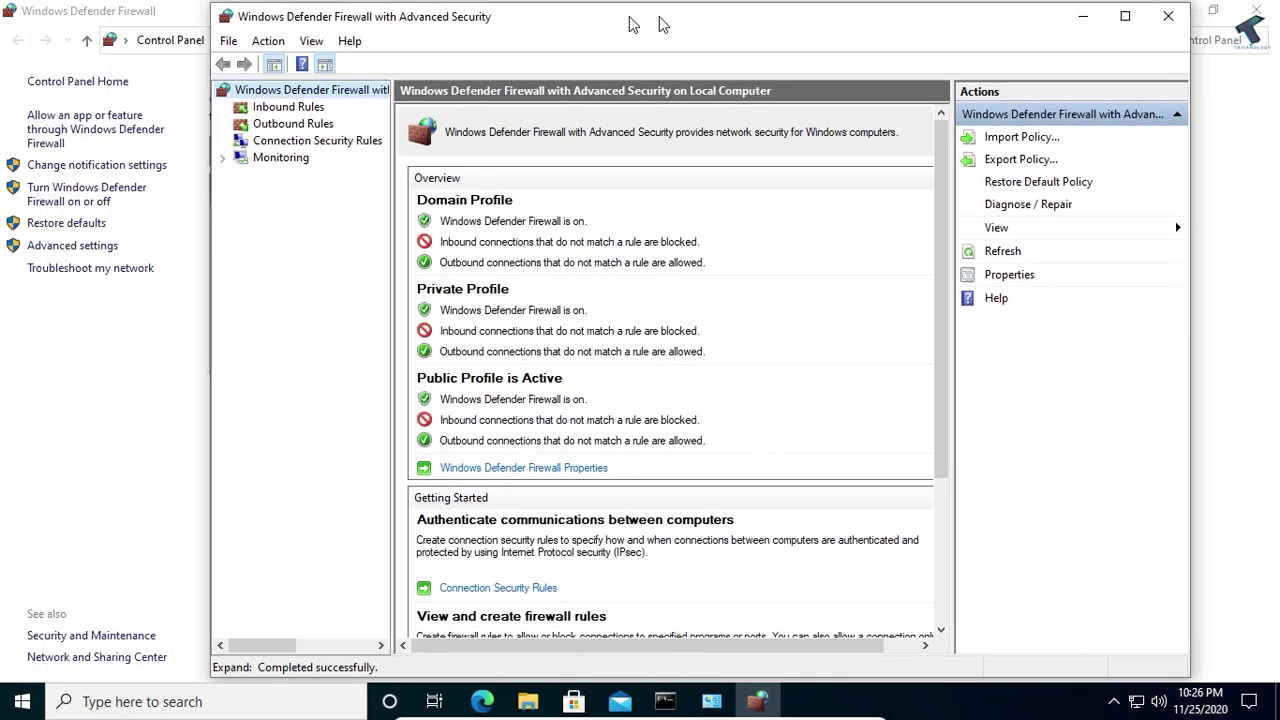
click(340, 124)
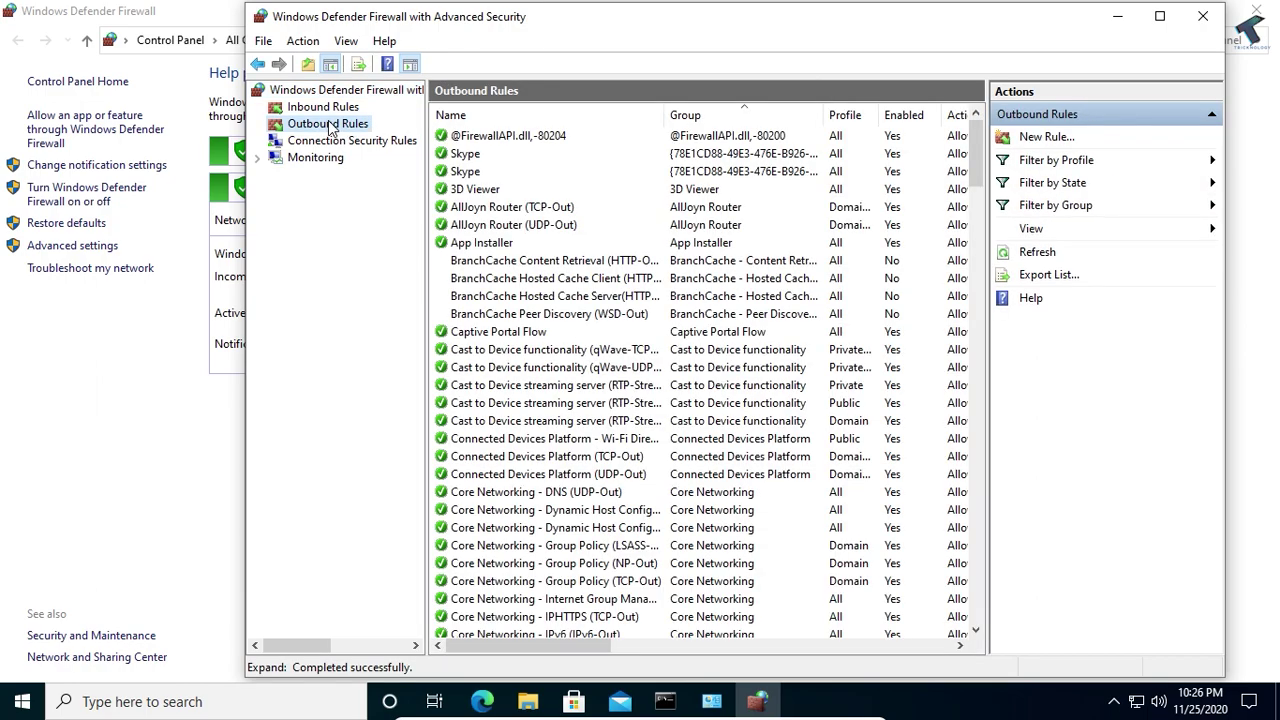
right_click(330, 124)
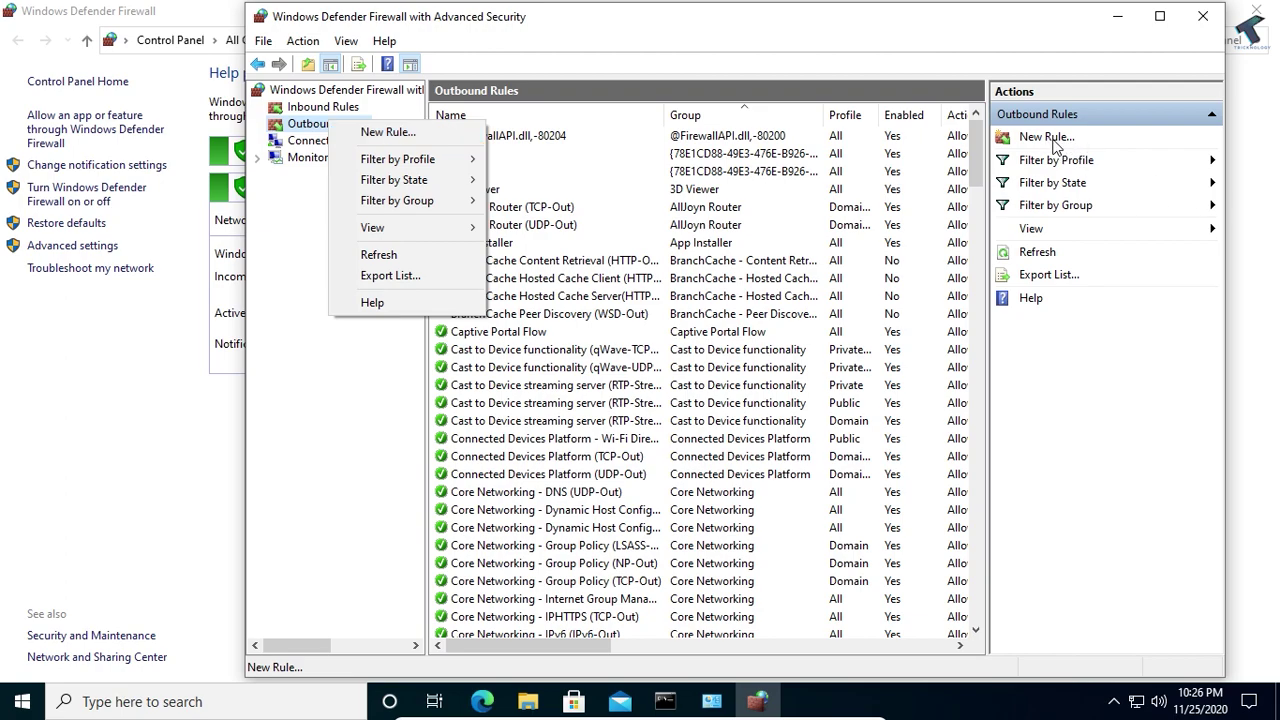
right_click(305, 122)
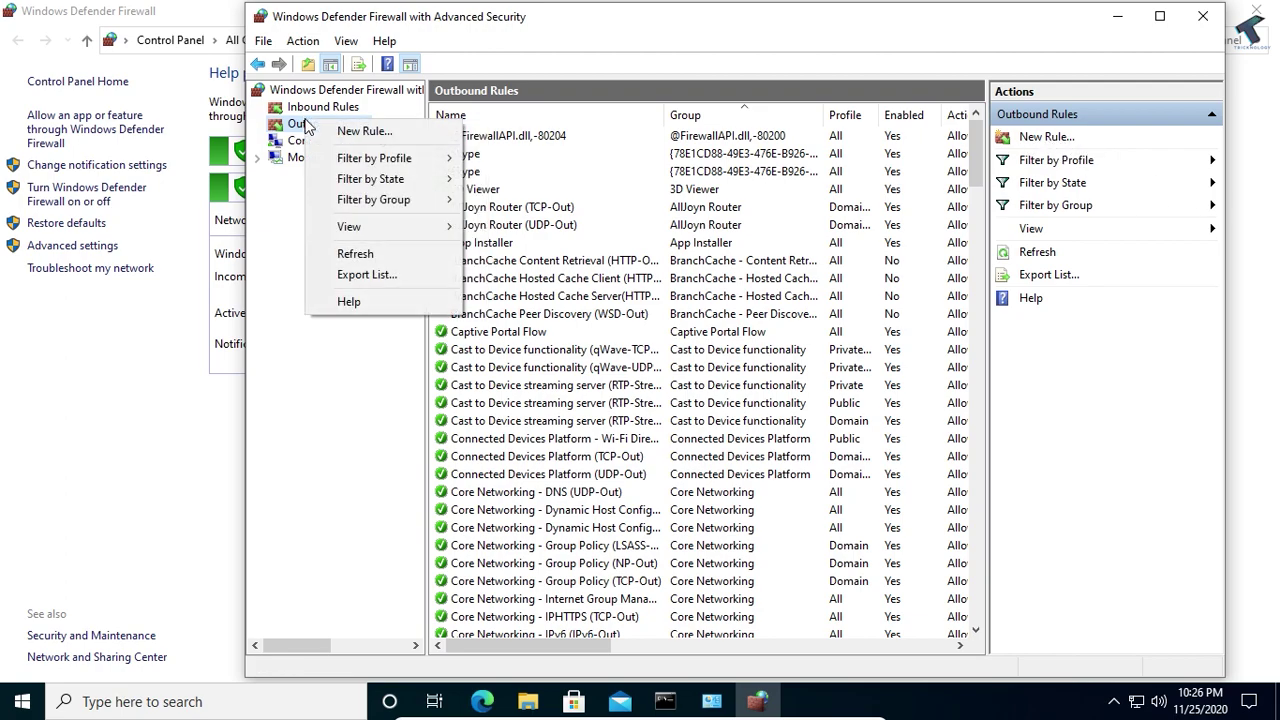
click(387, 134)
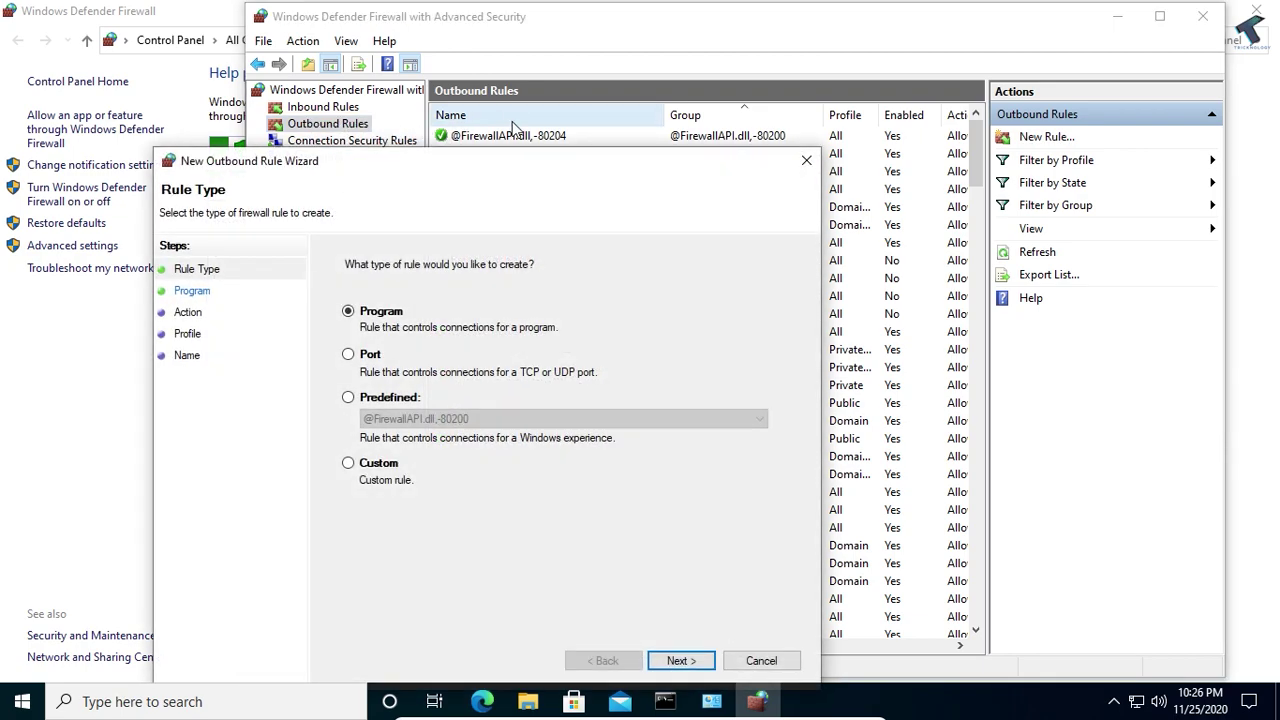
Choose the Custom rule type and have it apply to a specific program path.
drag(527, 162, 586, 97)
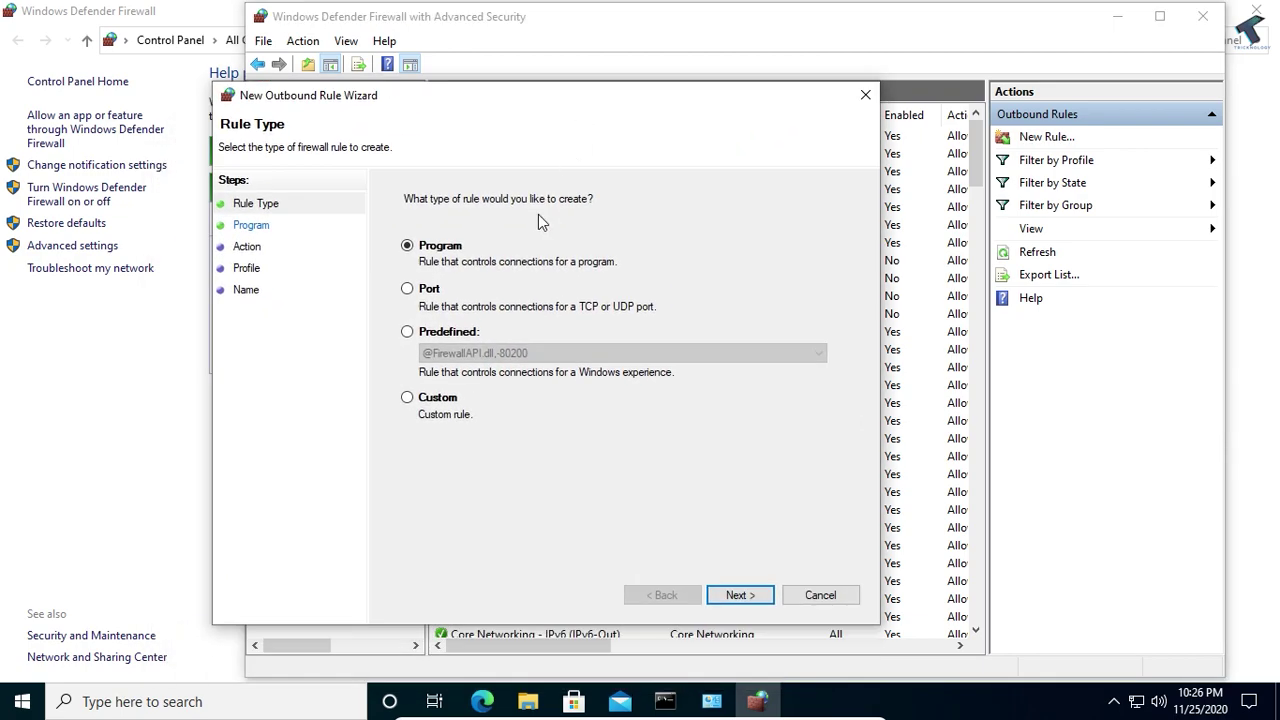
click(432, 402)
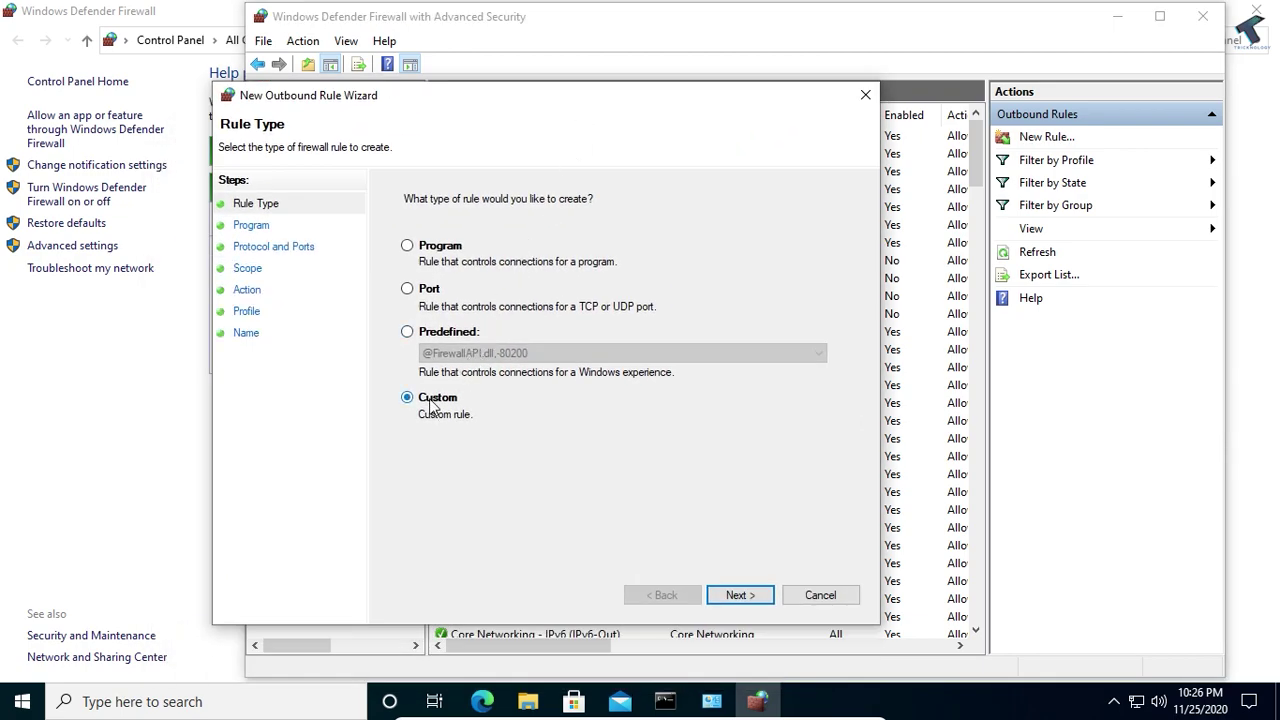
click(762, 598)
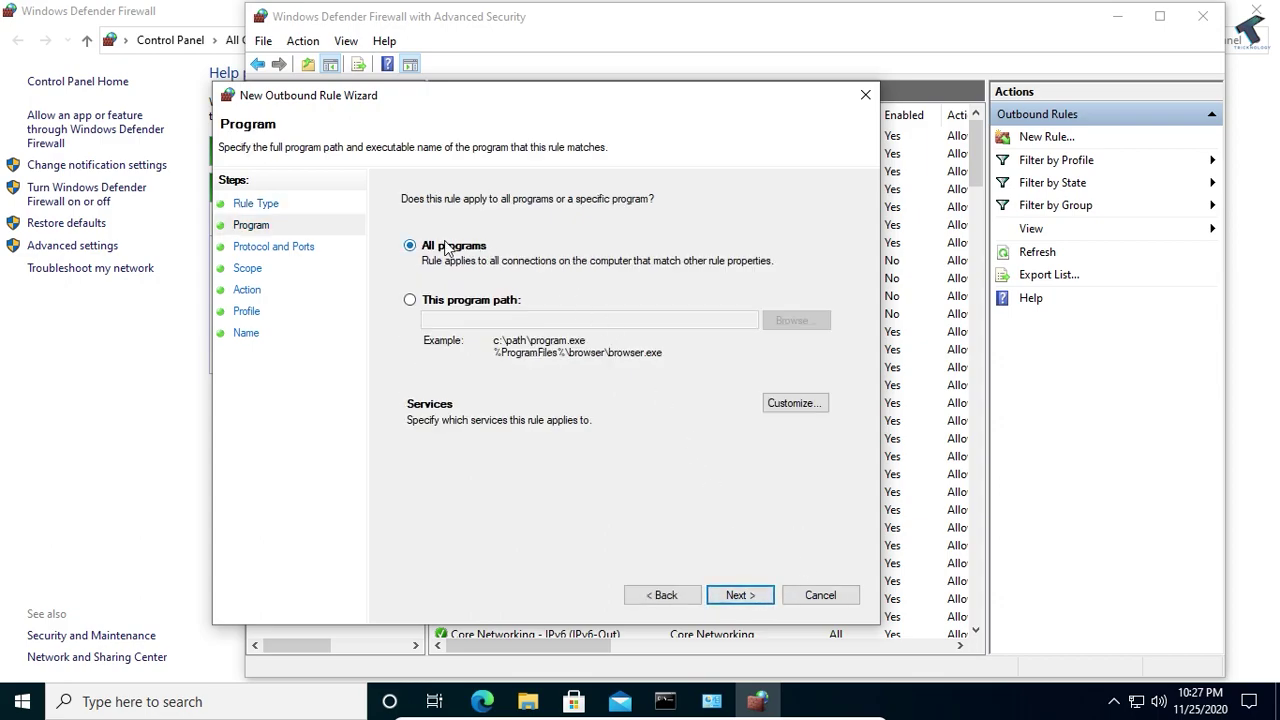
click(466, 300)
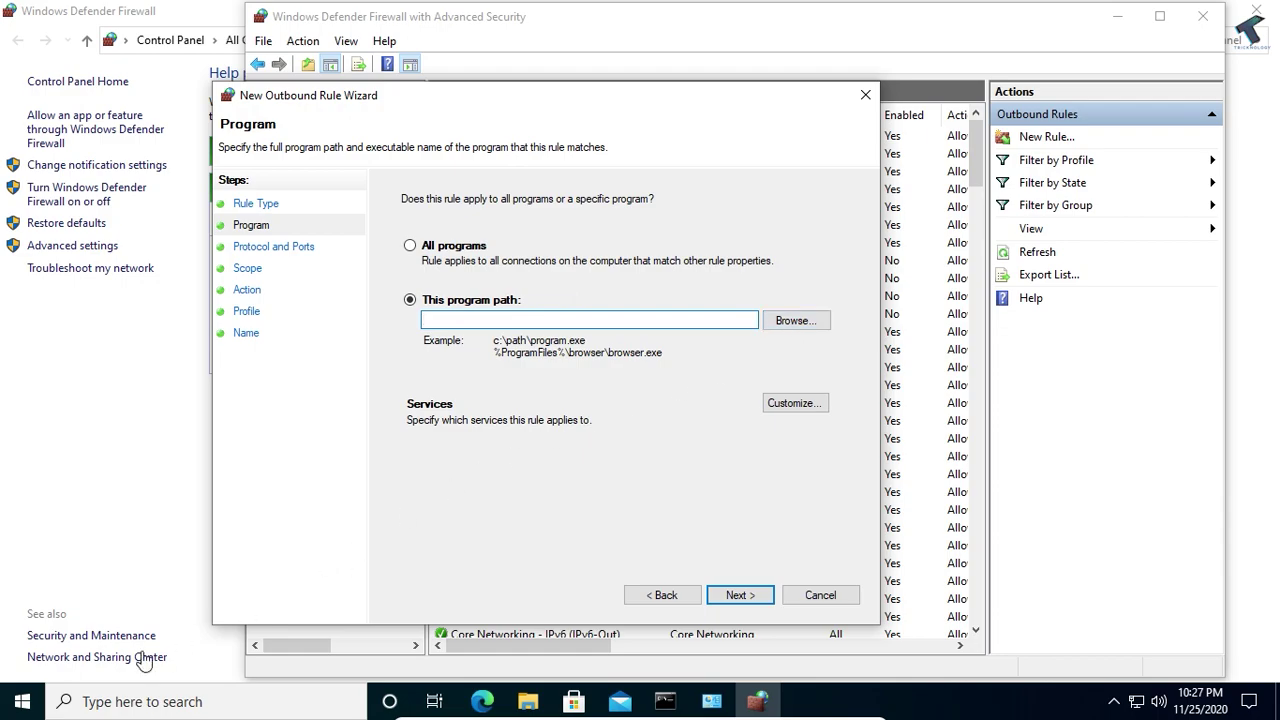
click(22, 704)
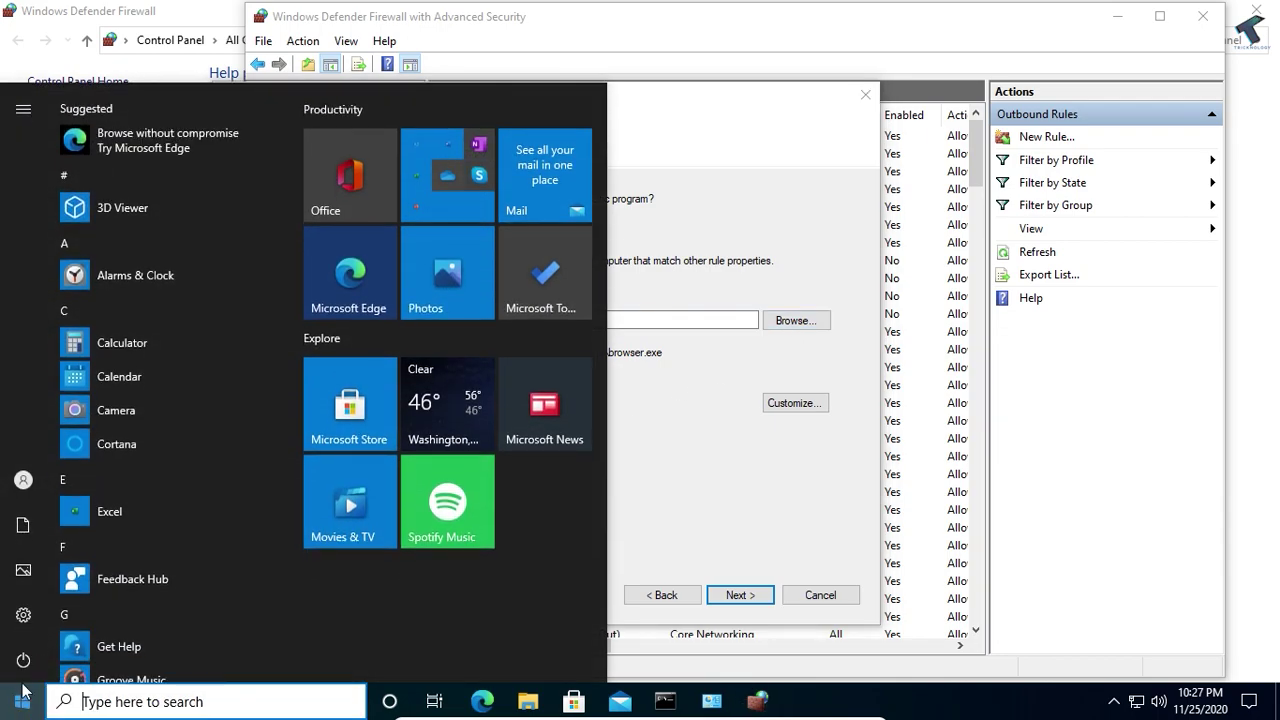
Search for Edge and open the folder holding its shortcut.
text(e)
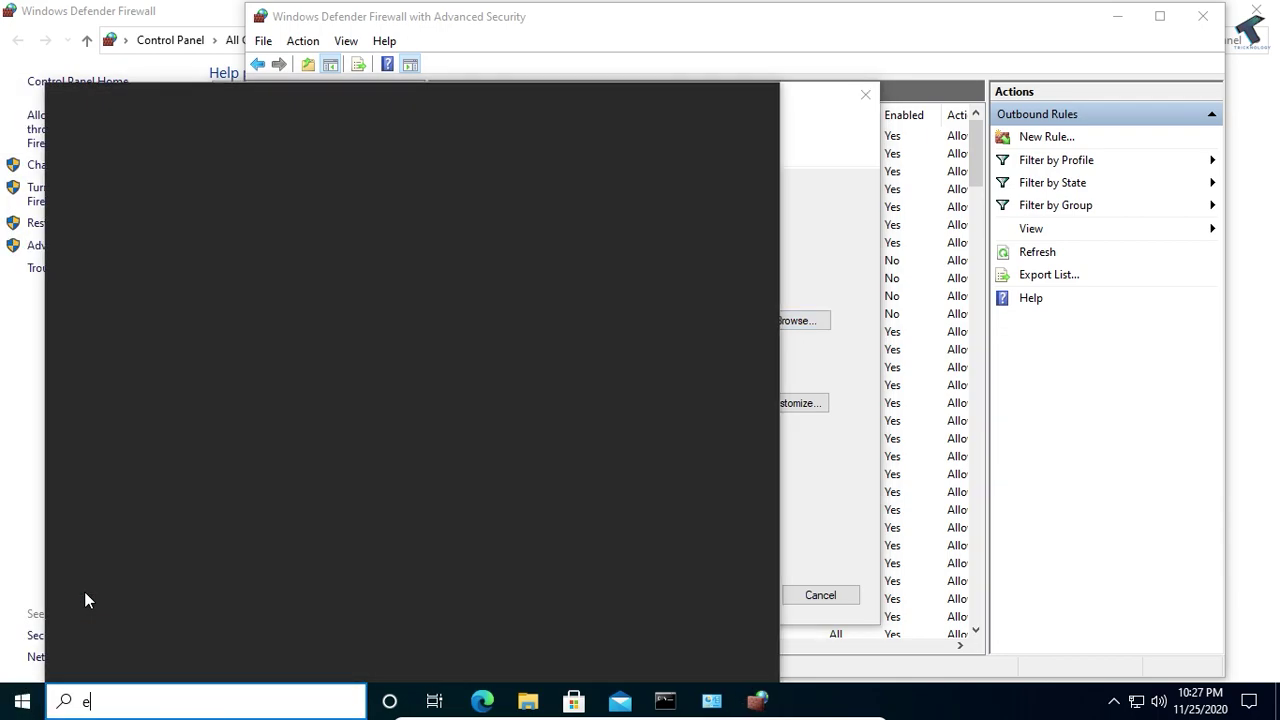
text(dg)
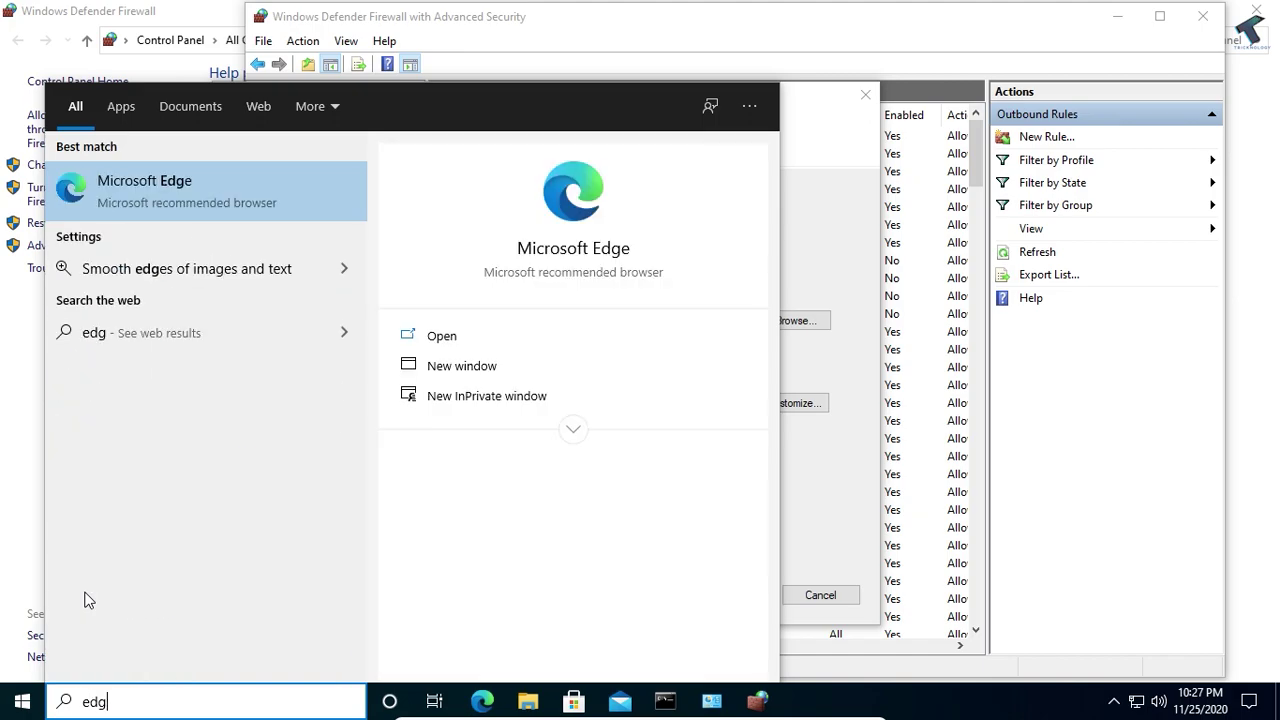
text(e)
click(201, 189)
right_click(201, 189)
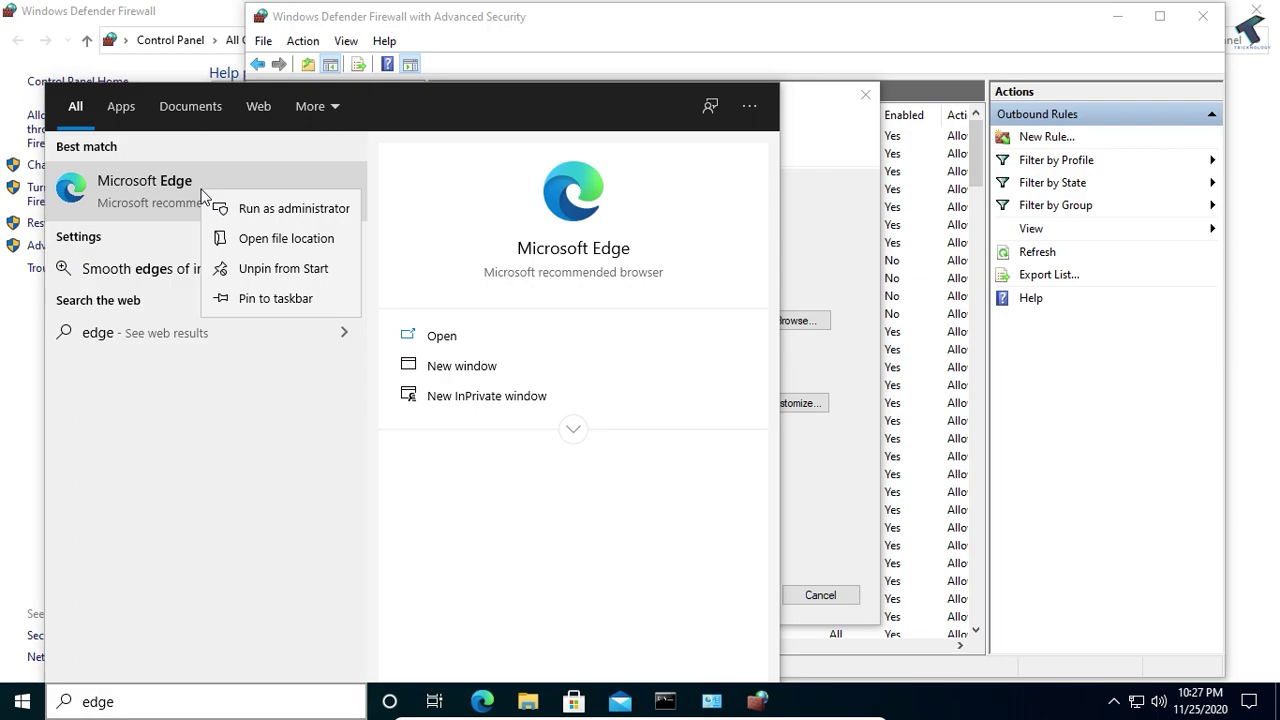
right_click(133, 180)
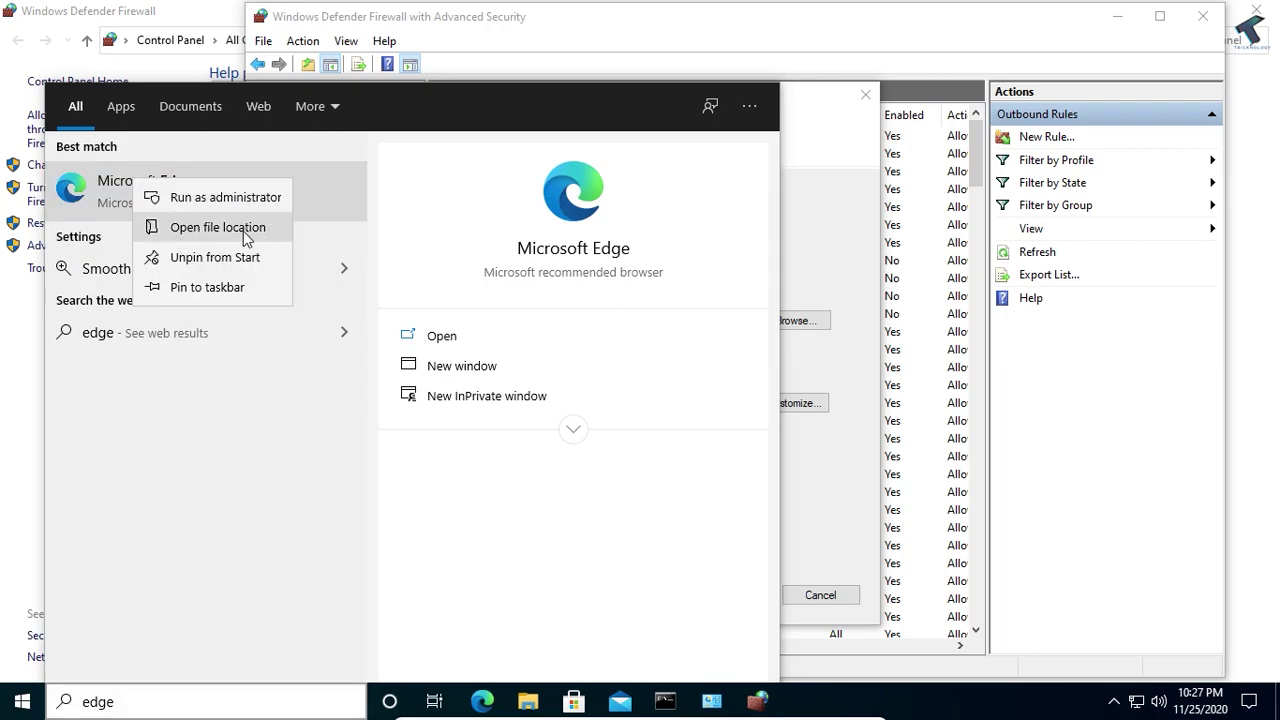
click(245, 228)
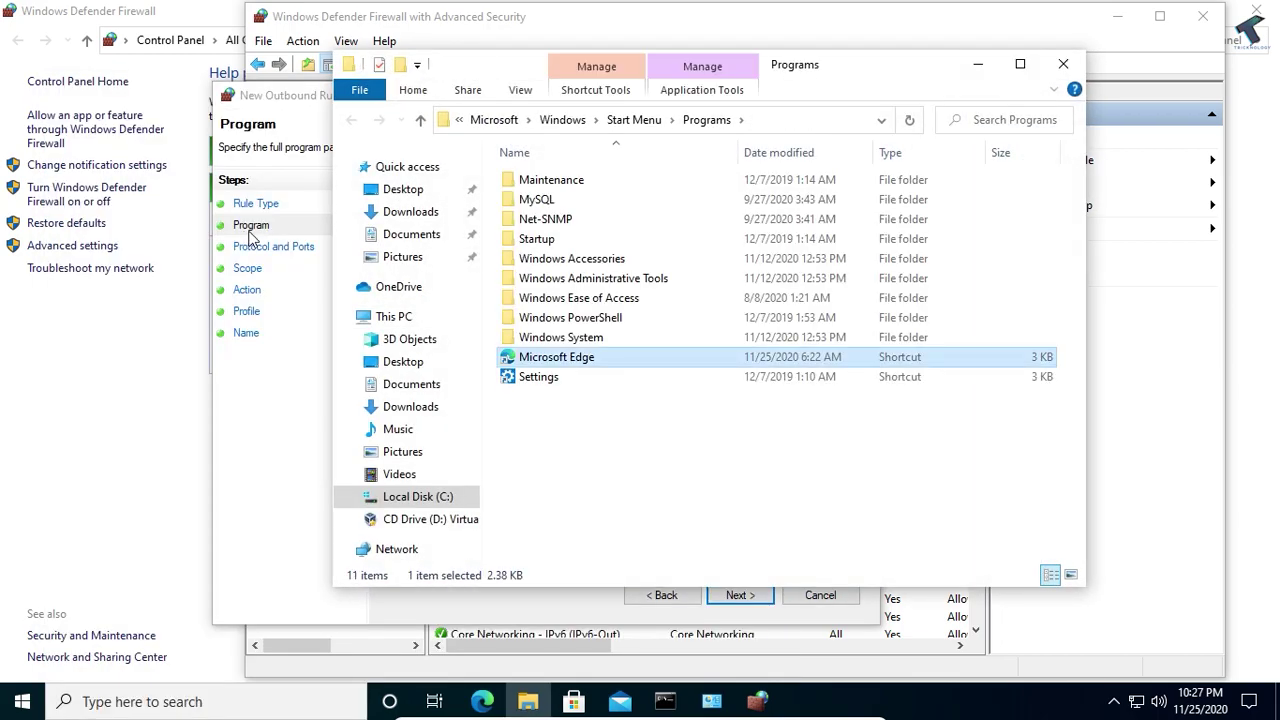
From the shortcut's properties, open Edge's Application folder and select its full path.
right_click(567, 362)
click(624, 667)
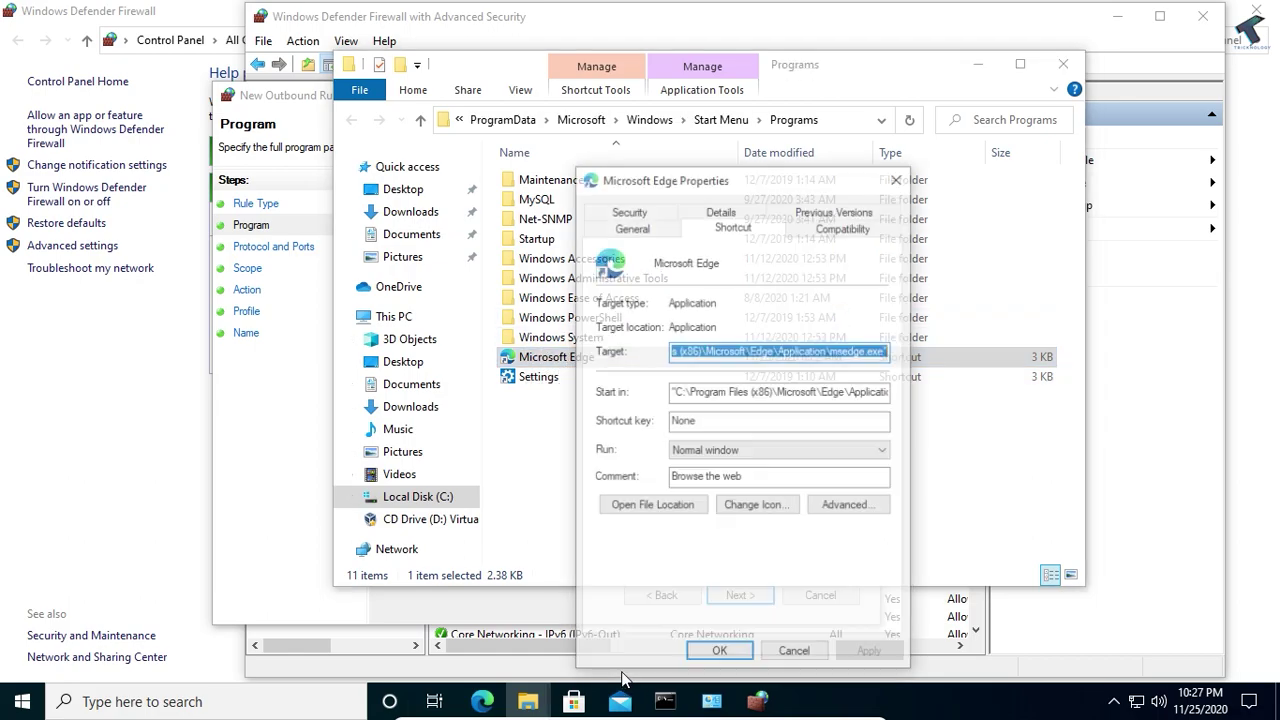
click(667, 510)
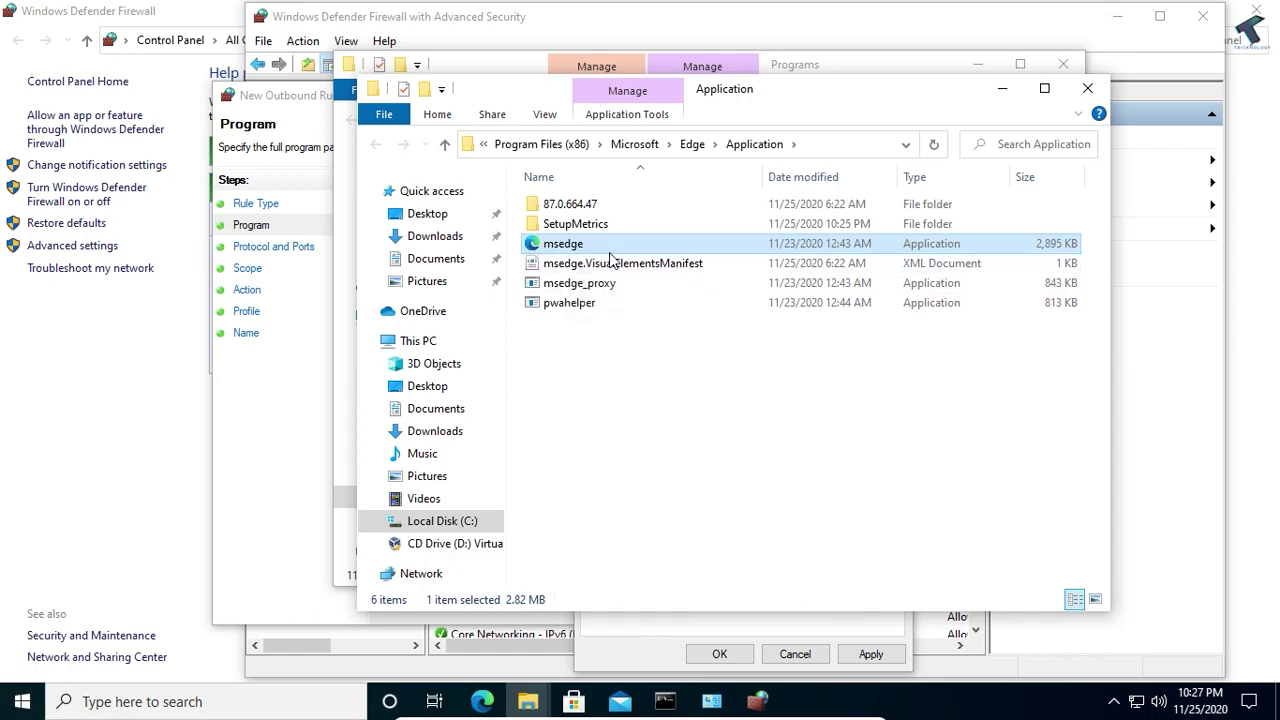
click(842, 148)
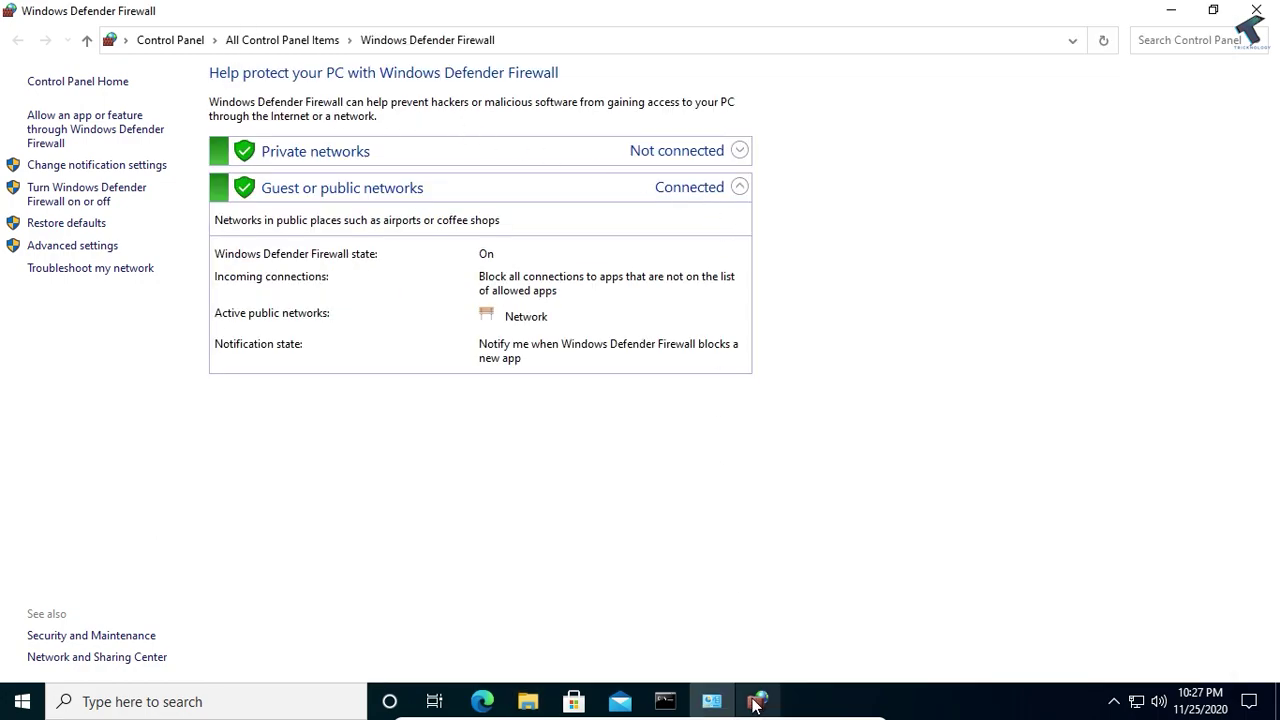
Set the rule's program to msedge.exe in Program Files (x86)\Microsoft\Edge\Application.
click(757, 701)
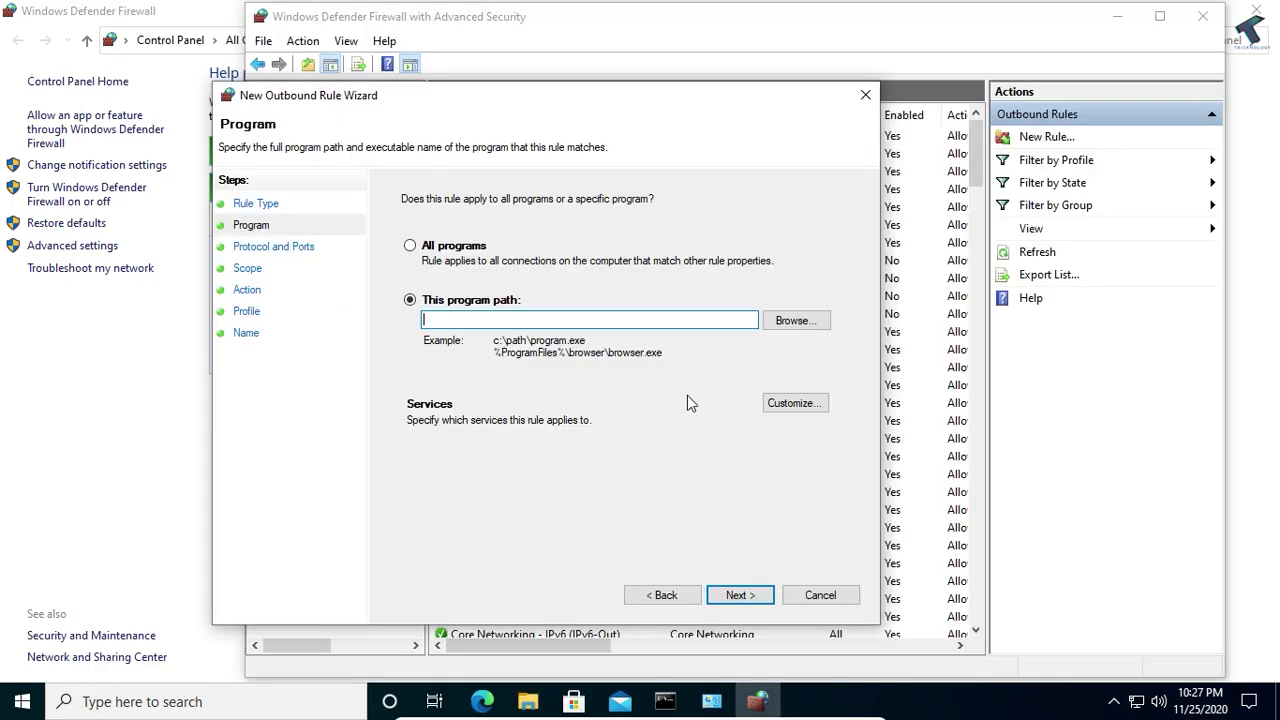
click(789, 321)
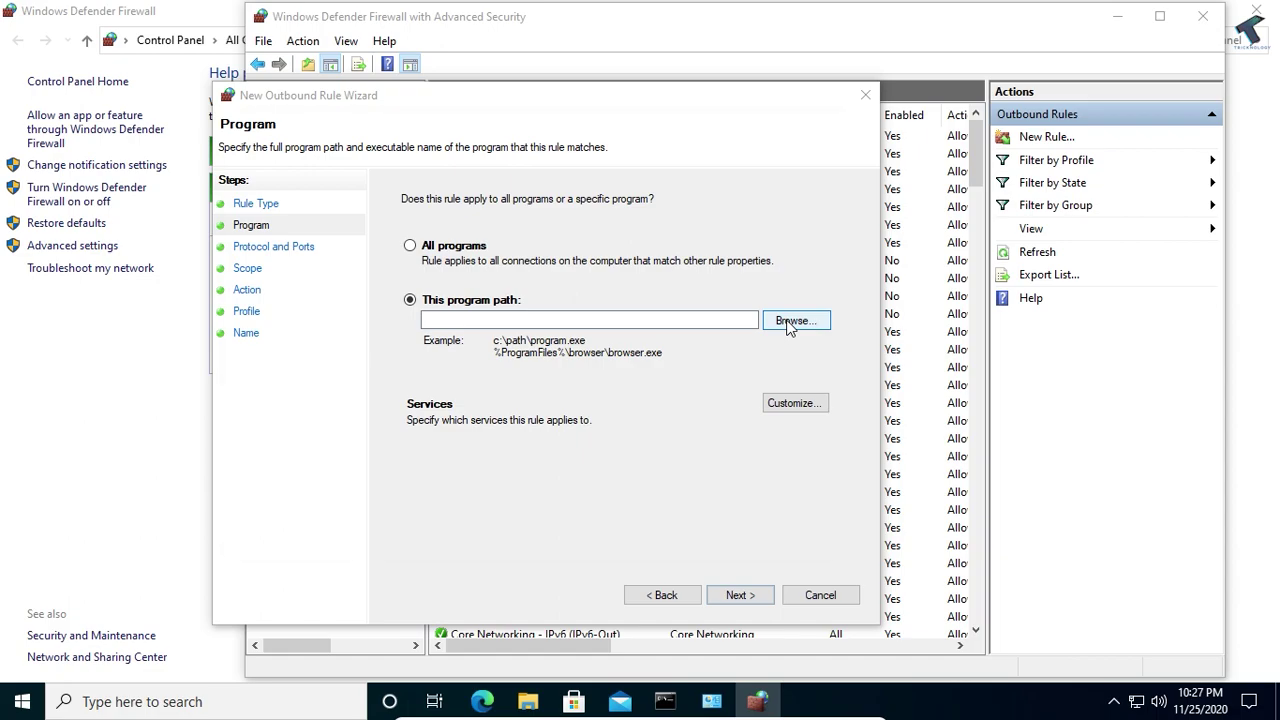
click(531, 158)
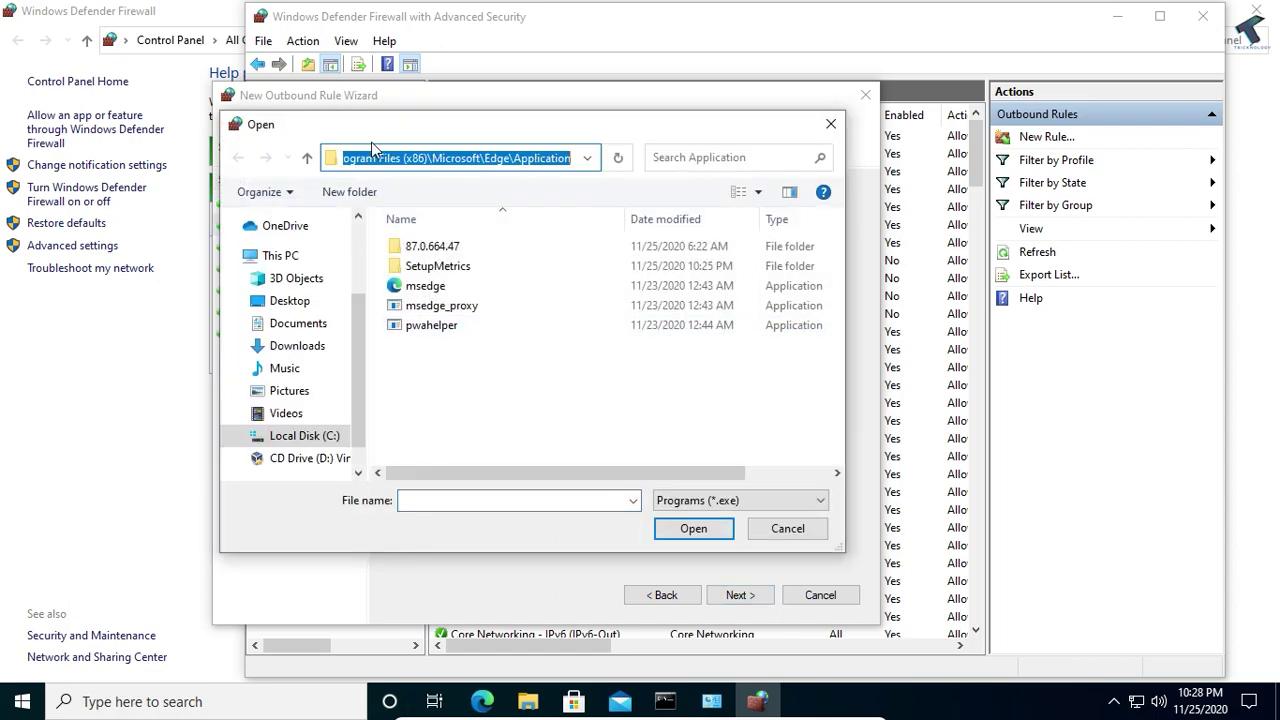
click(539, 168)
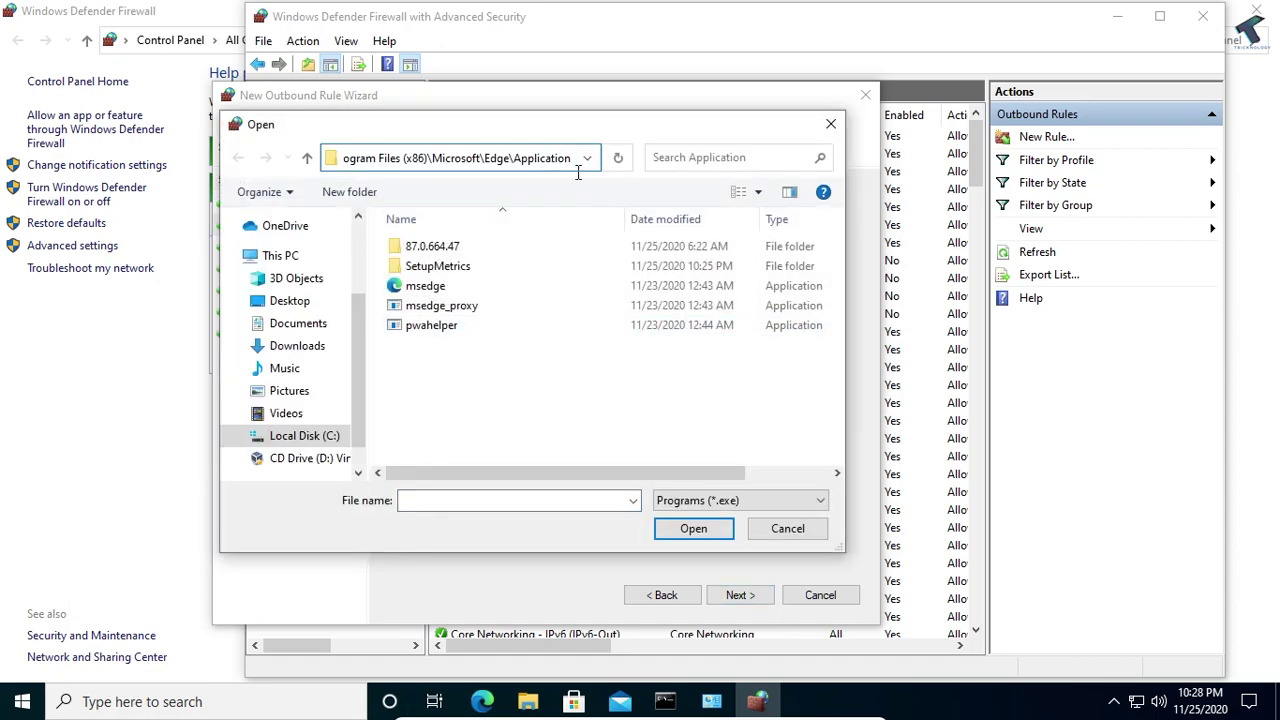
key(Return)
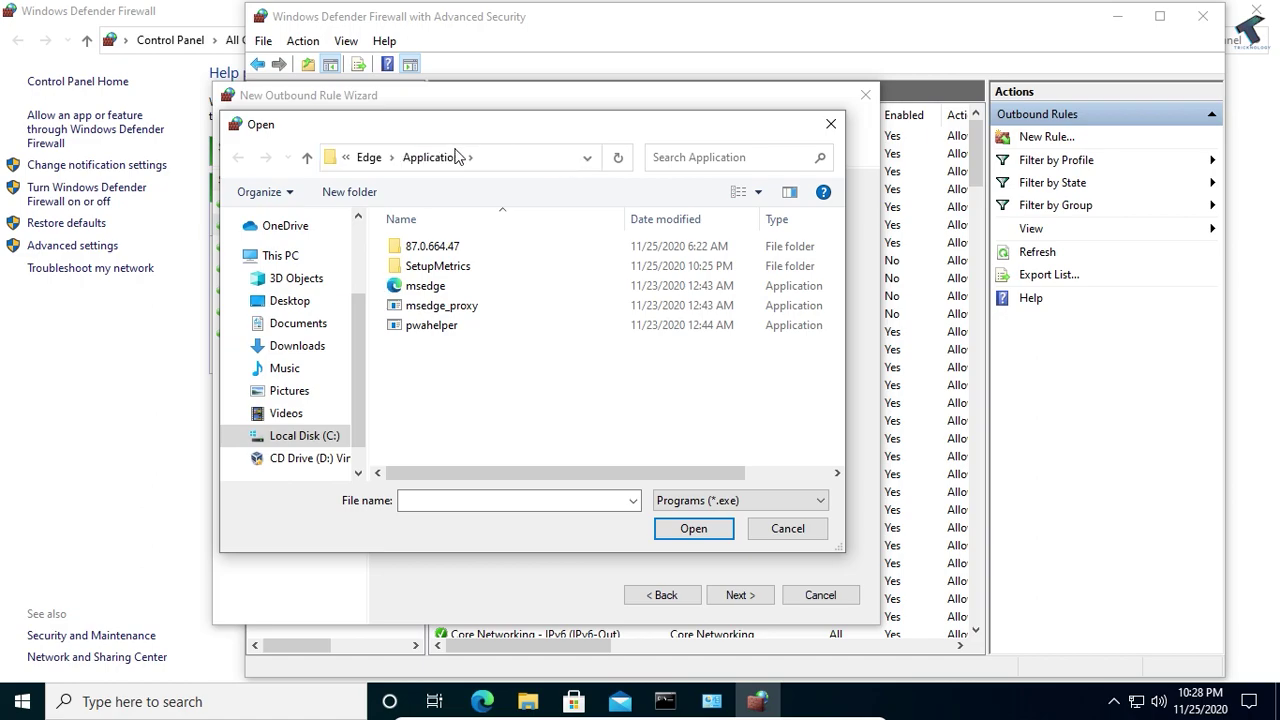
click(427, 289)
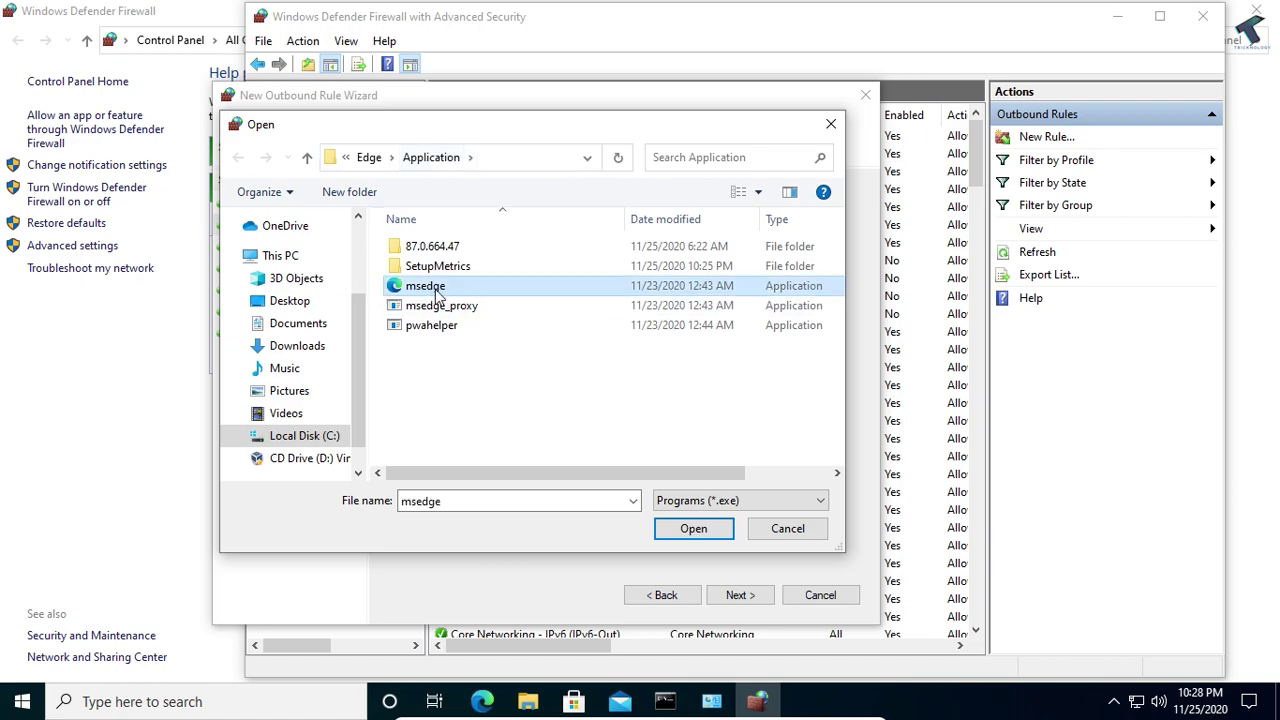
mouse_move(426, 286)
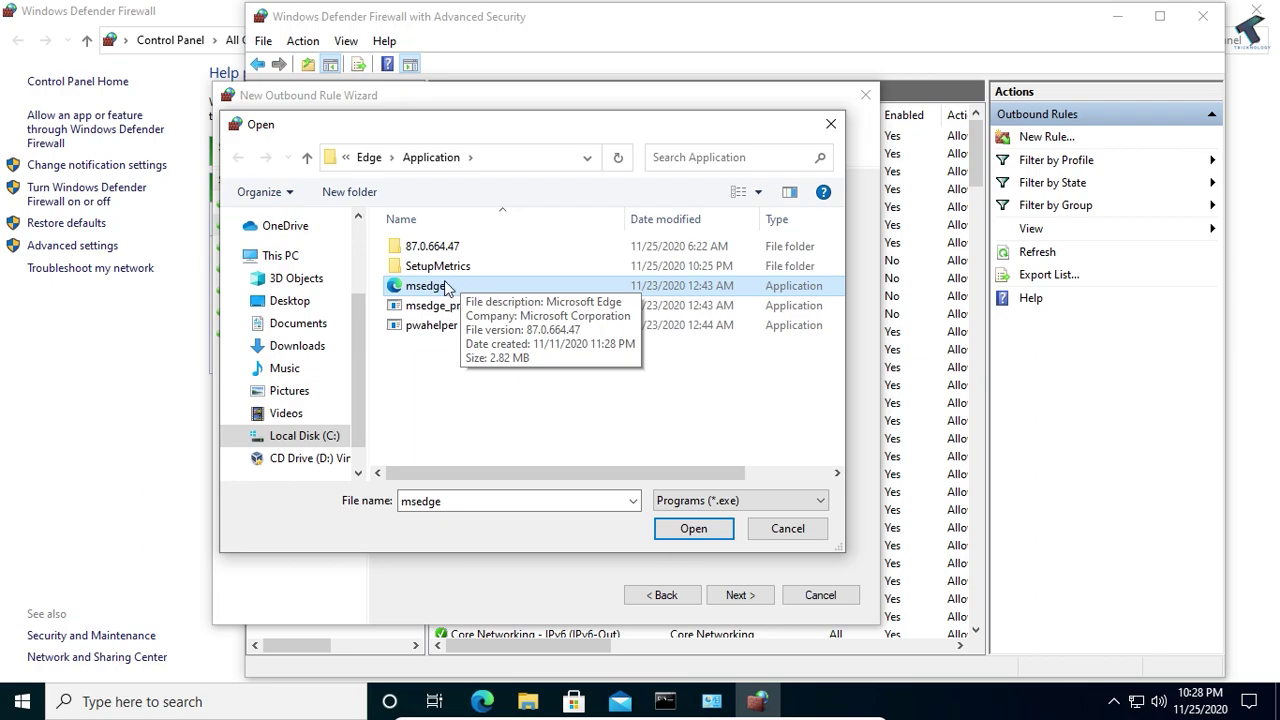
click(700, 533)
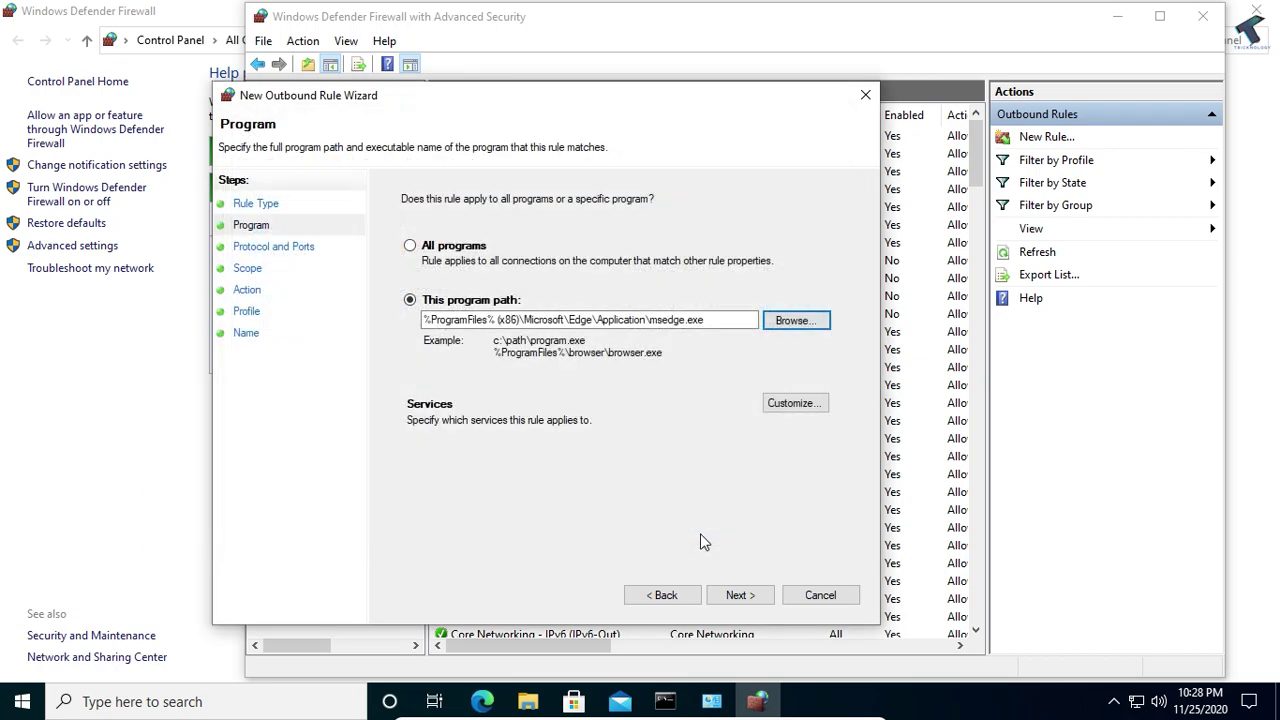
Finish the wizard with all ports, any IP, Block the connection, all profiles, named Edge.
click(735, 595)
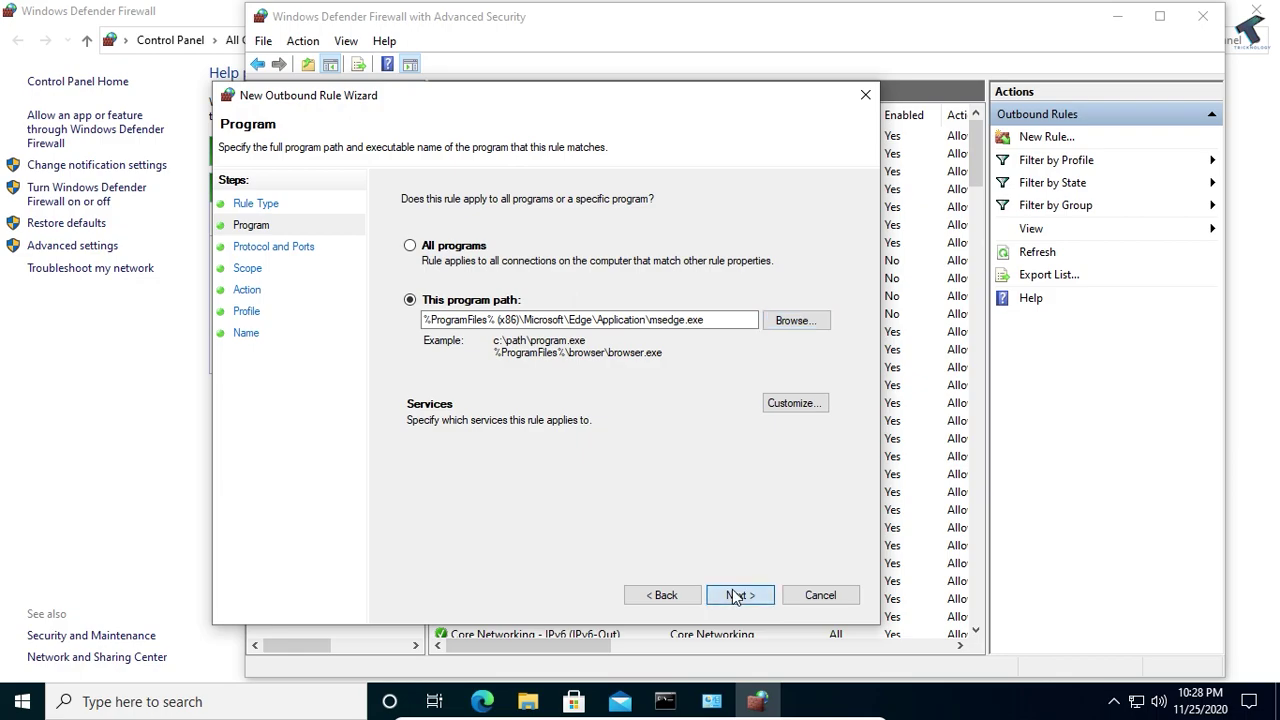
click(735, 595)
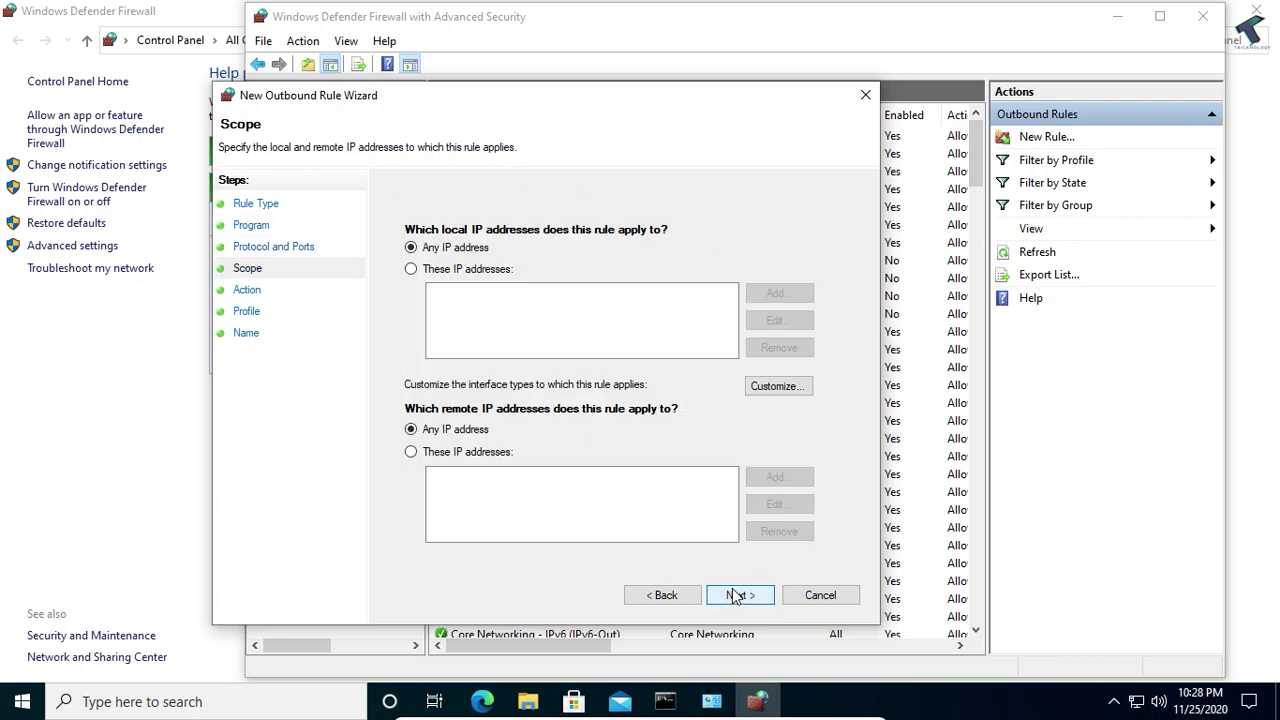
click(735, 595)
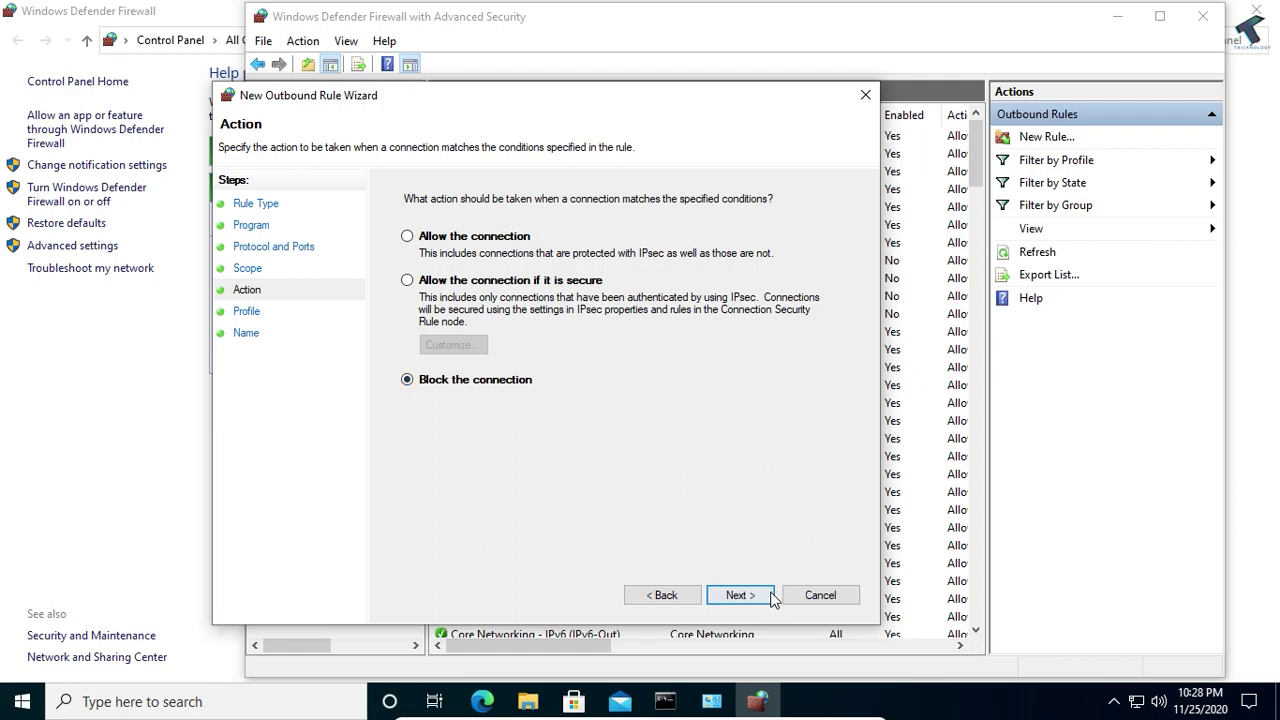
click(740, 595)
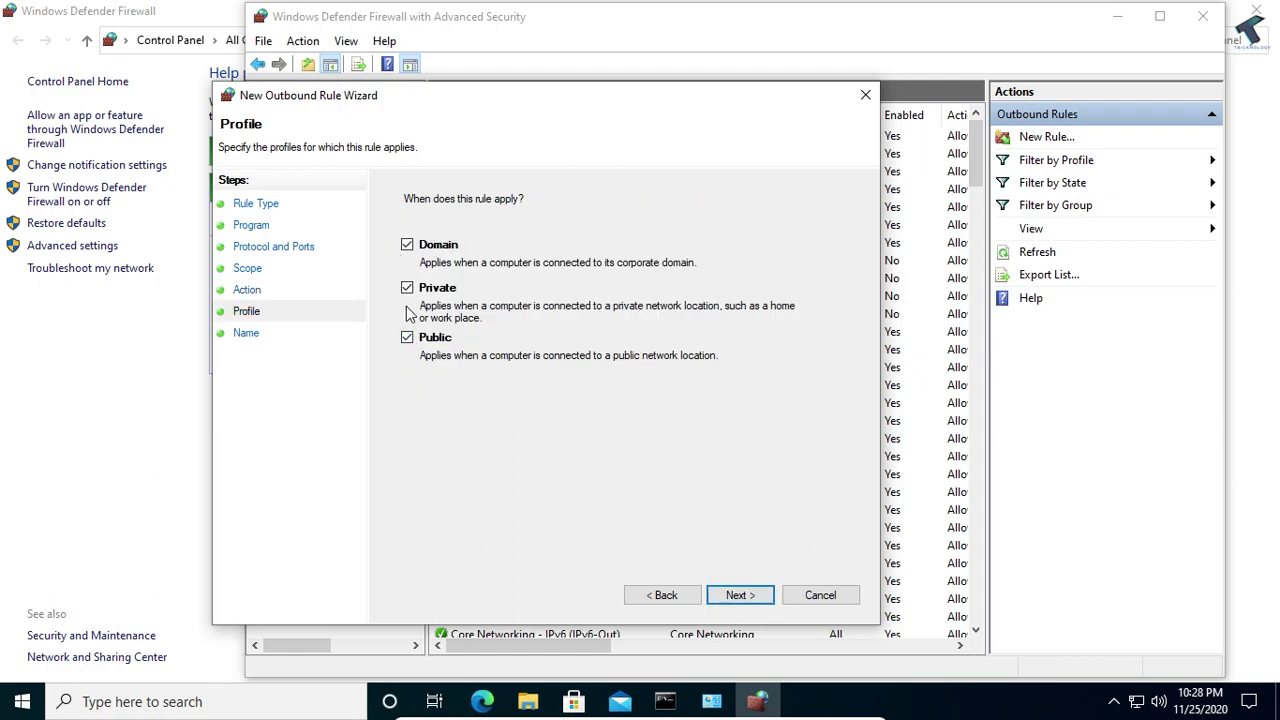
click(740, 595)
text(Edge)
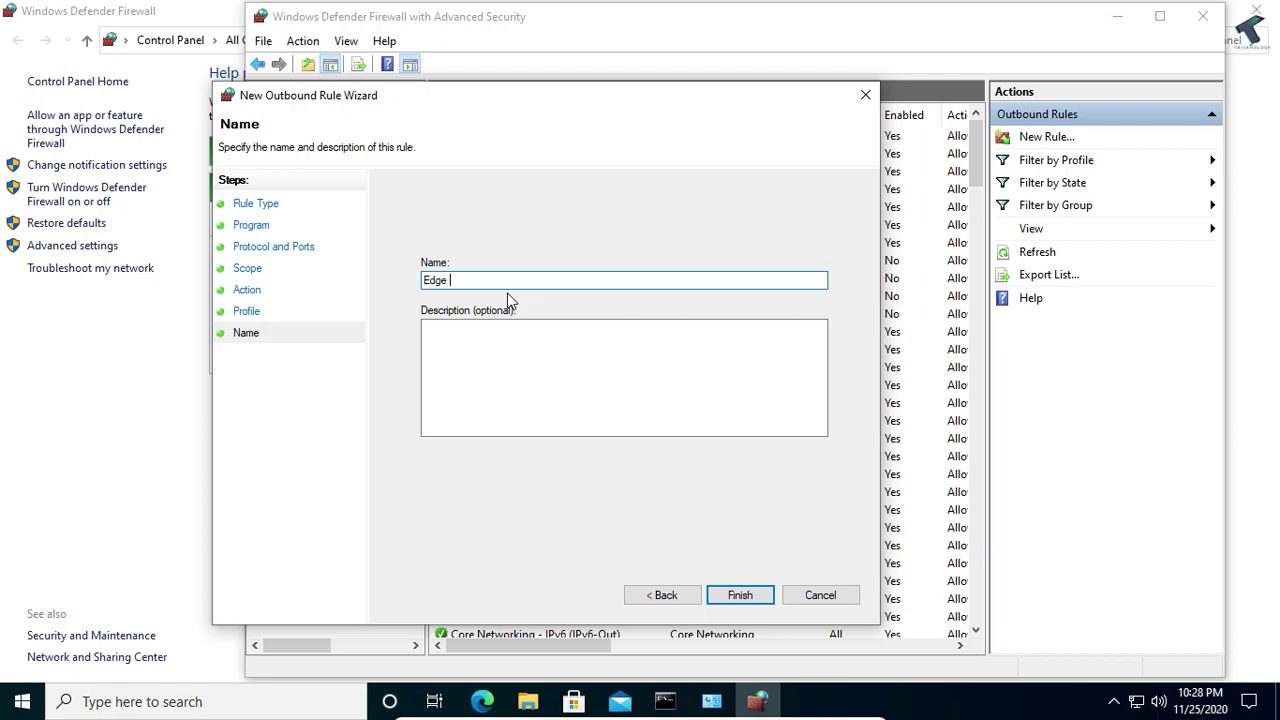
click(746, 598)
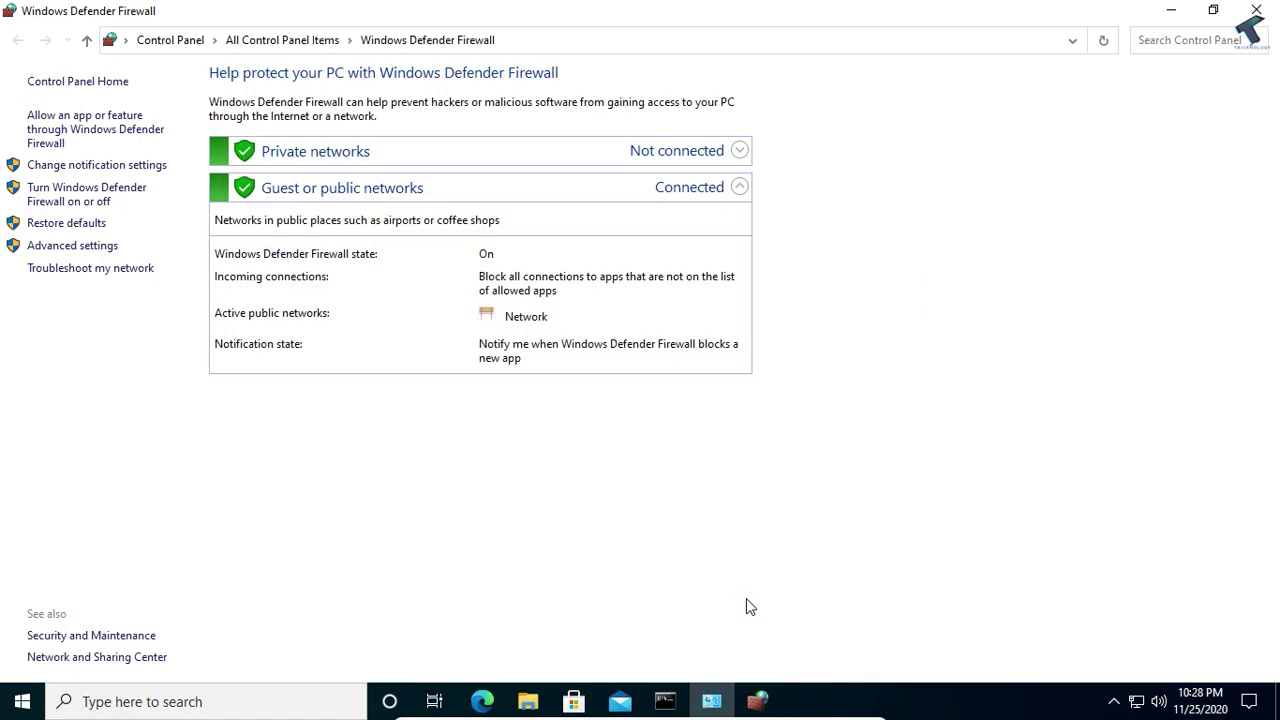
Check the new Edge rule in Outbound Rules and minimize the firewall windows.
click(757, 701)
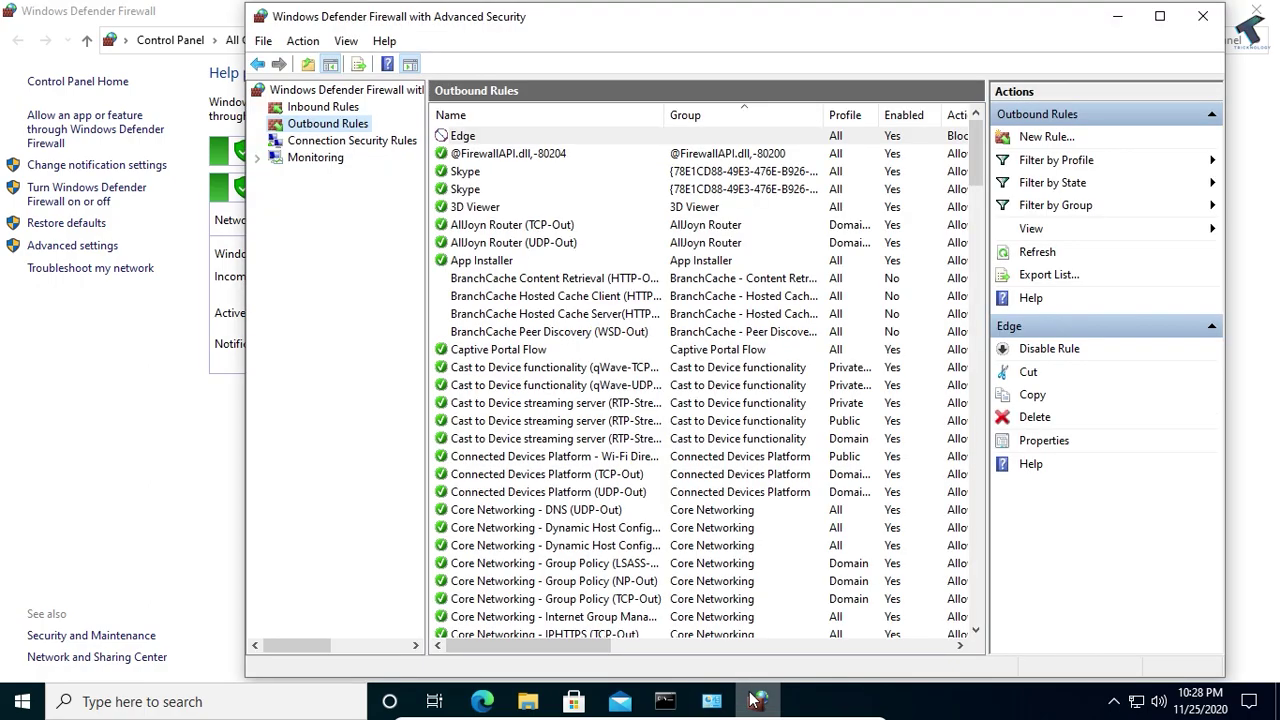
click(452, 140)
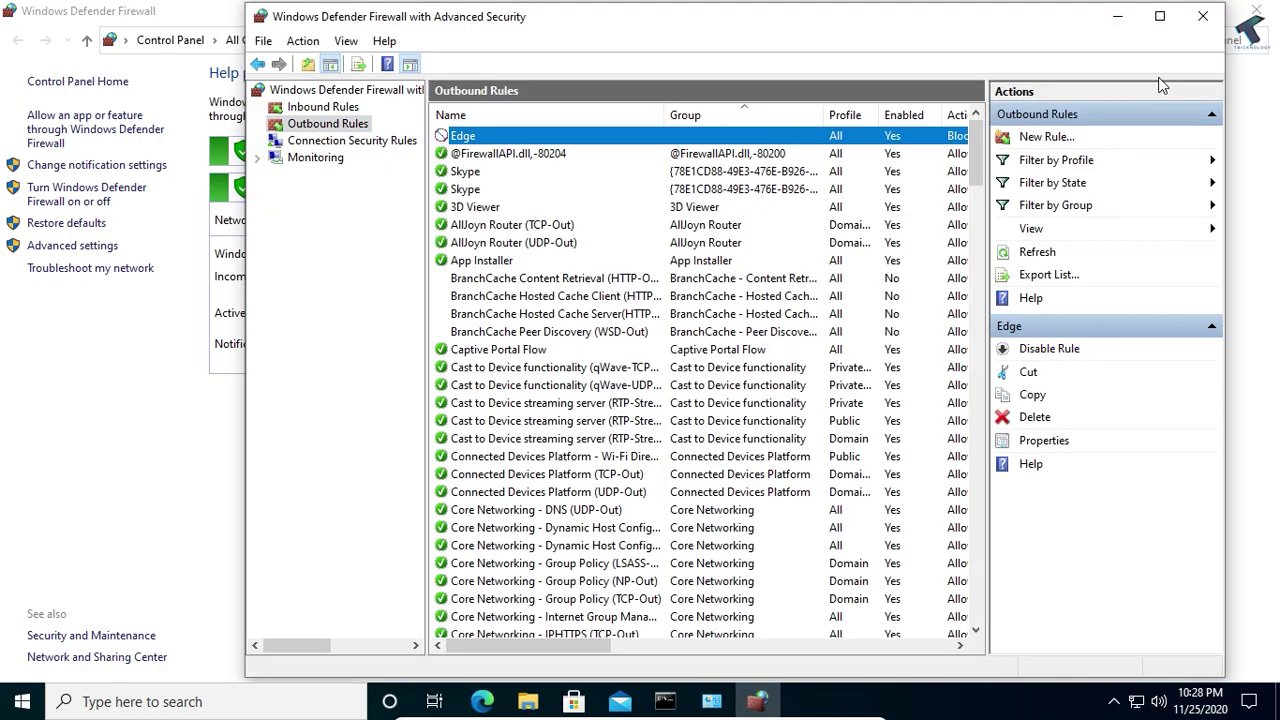
click(1117, 16)
click(1172, 12)
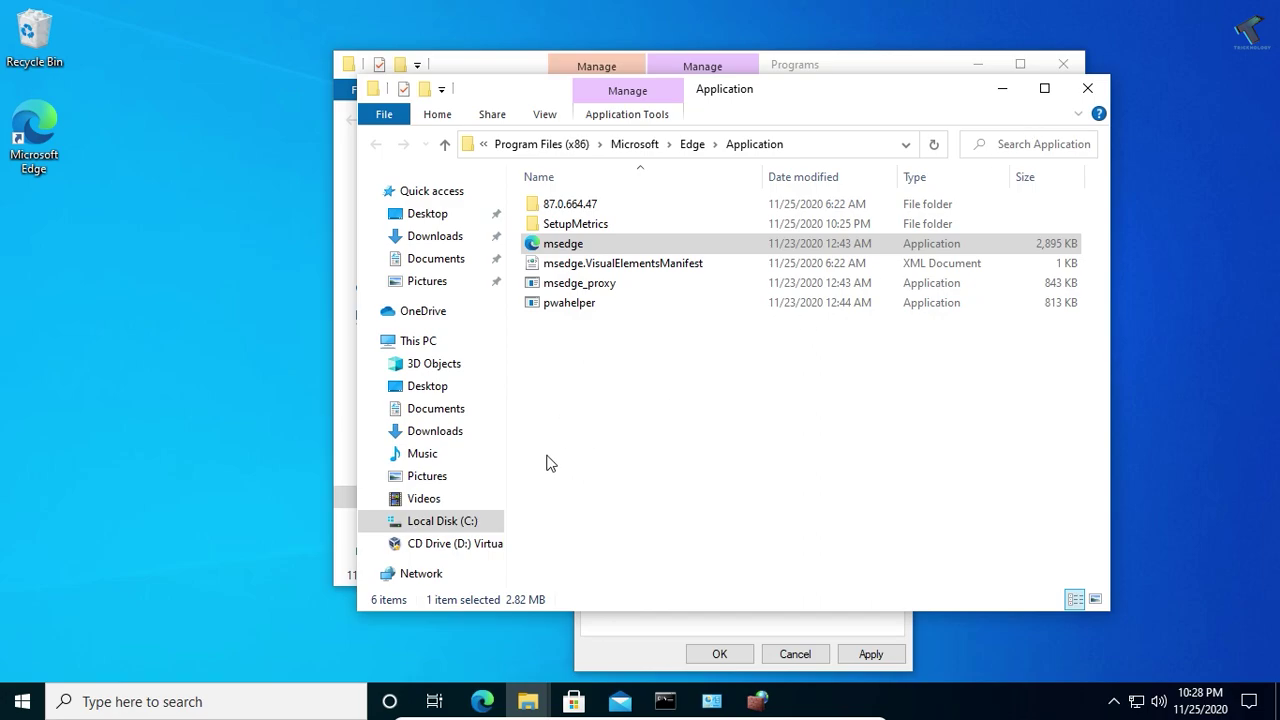
Open Edge and try loading google.co.in in a new tab.
click(484, 703)
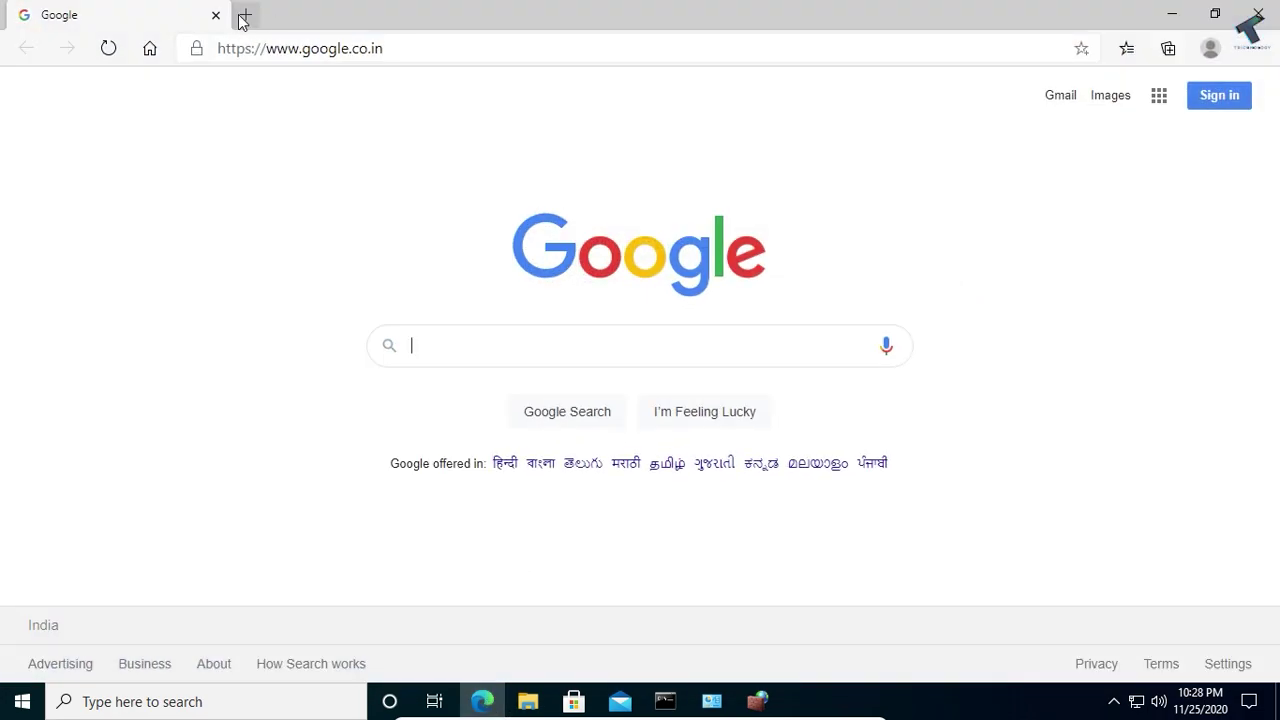
click(243, 15)
text(goo)
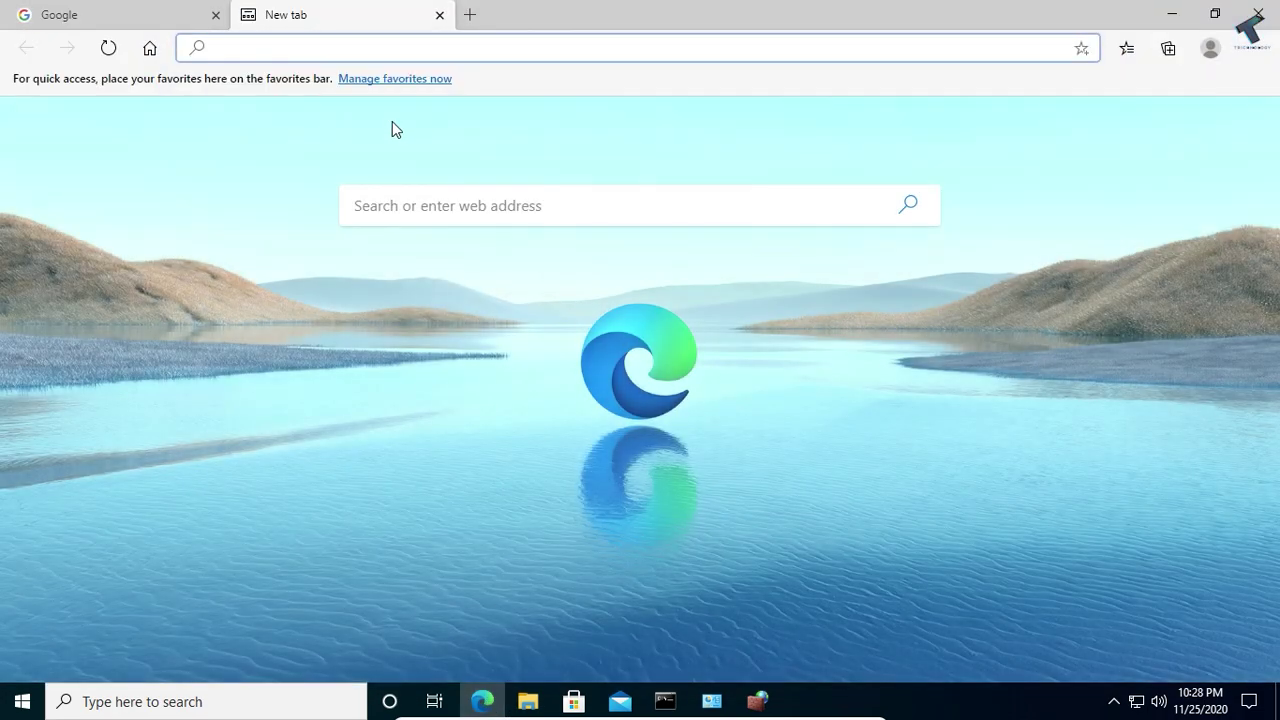
text(g)
key(Return)
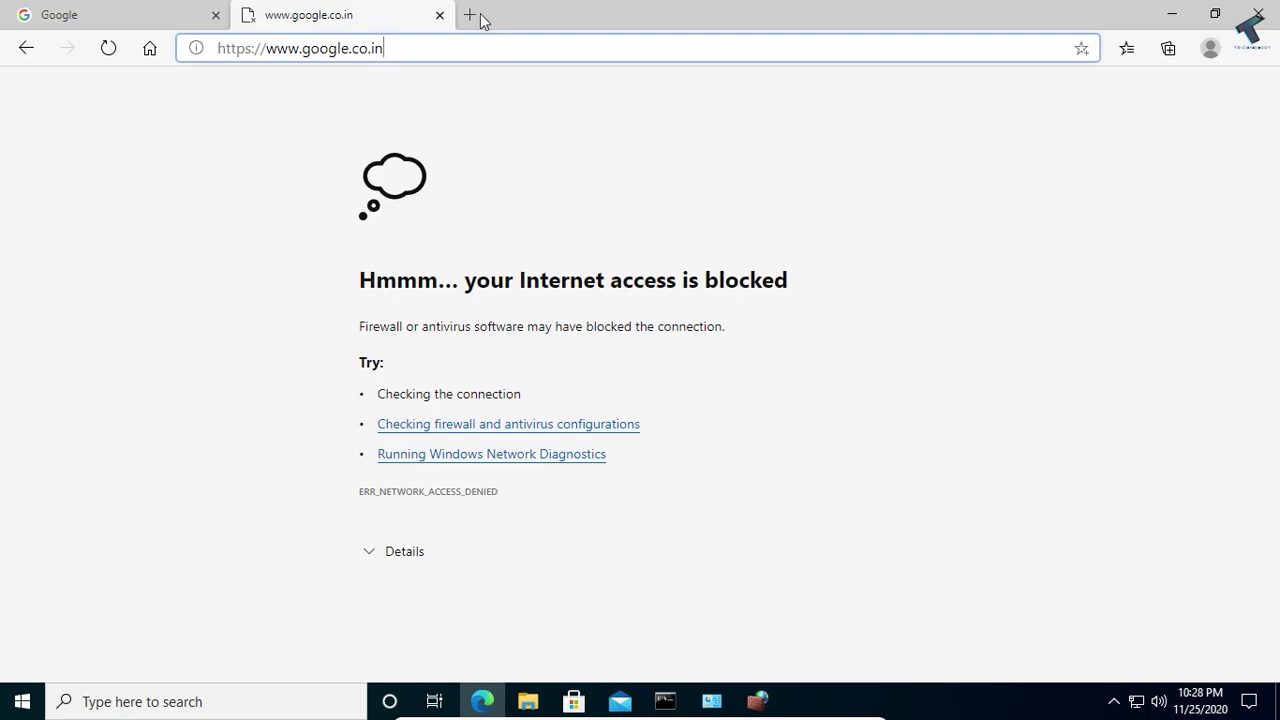
Try facebook.com in another new tab, then bring up the ping window.
click(470, 15)
text(a)
key(BackSpace)
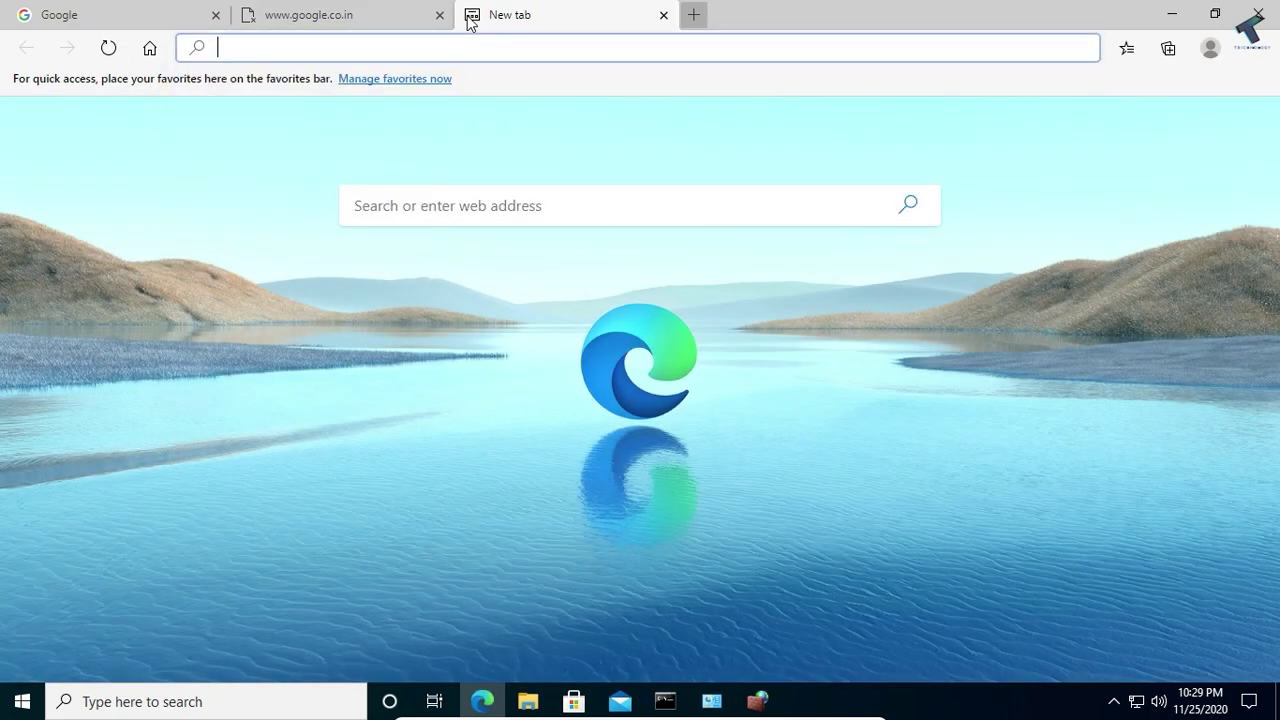
text(facebook.com)
key(Return)
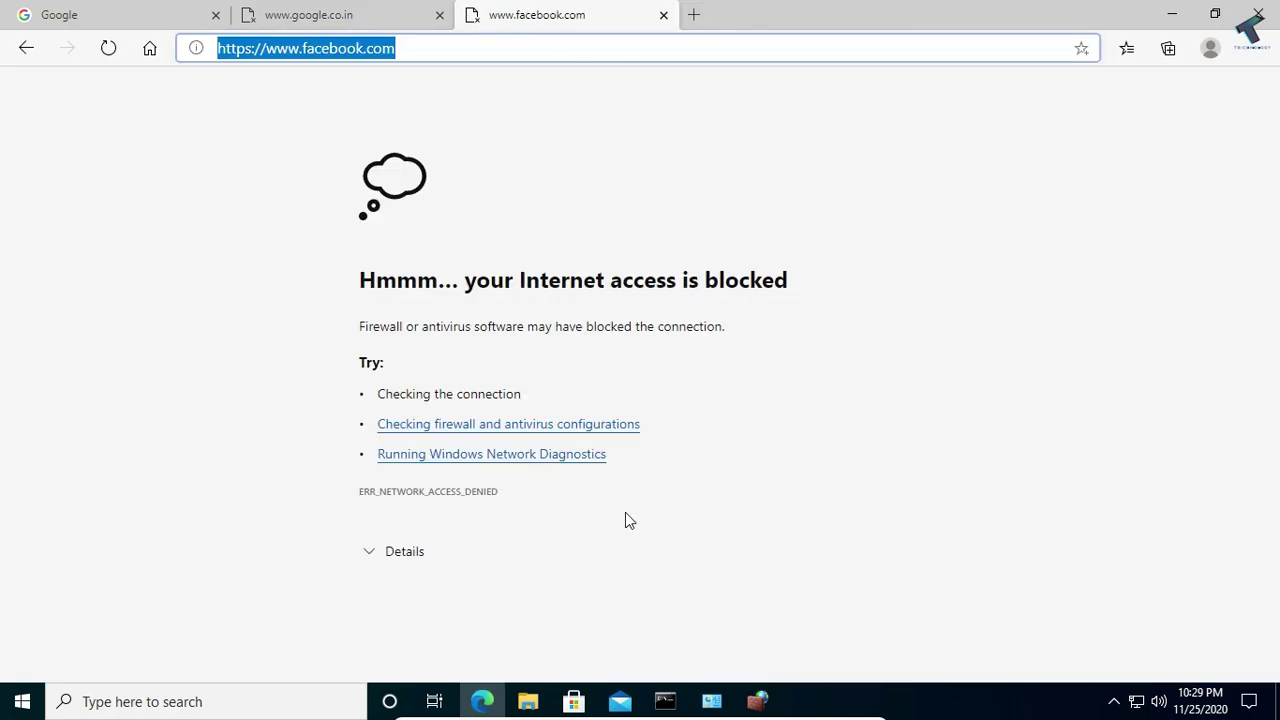
click(678, 710)
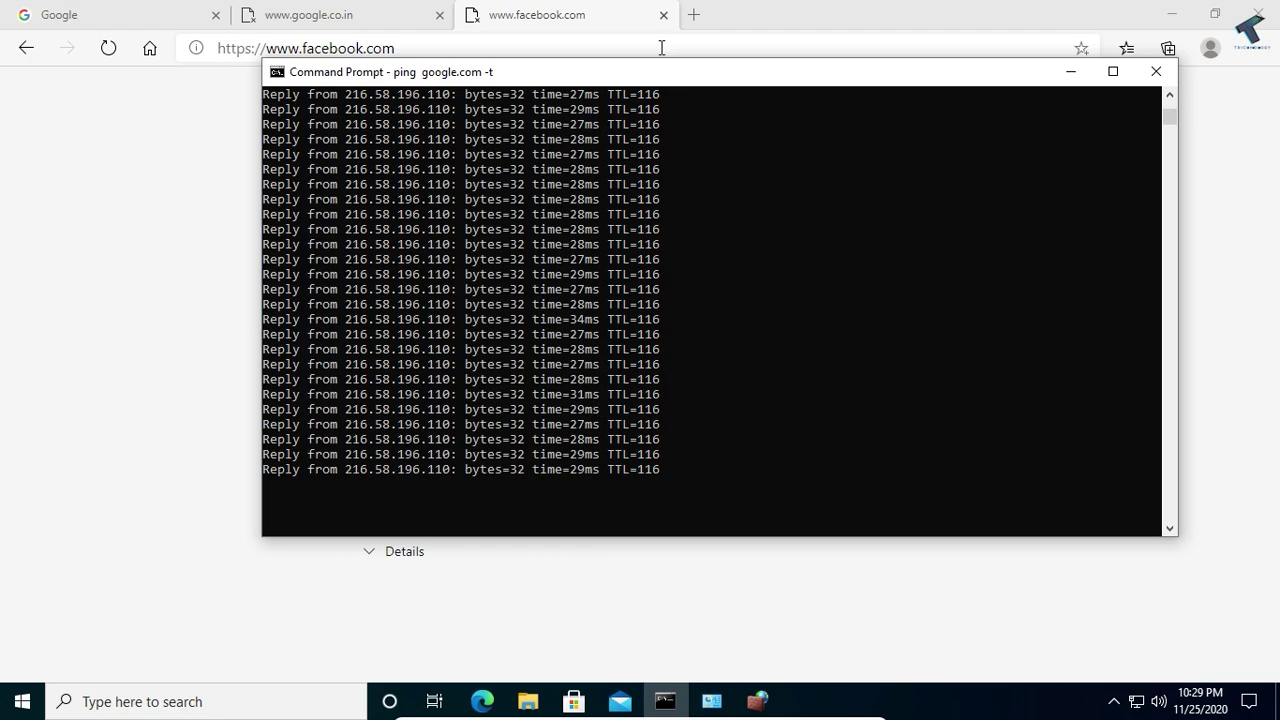
Move the ping window aside and return to Edge's blocked google.co.in tab.
drag(614, 80, 643, 146)
click(509, 98)
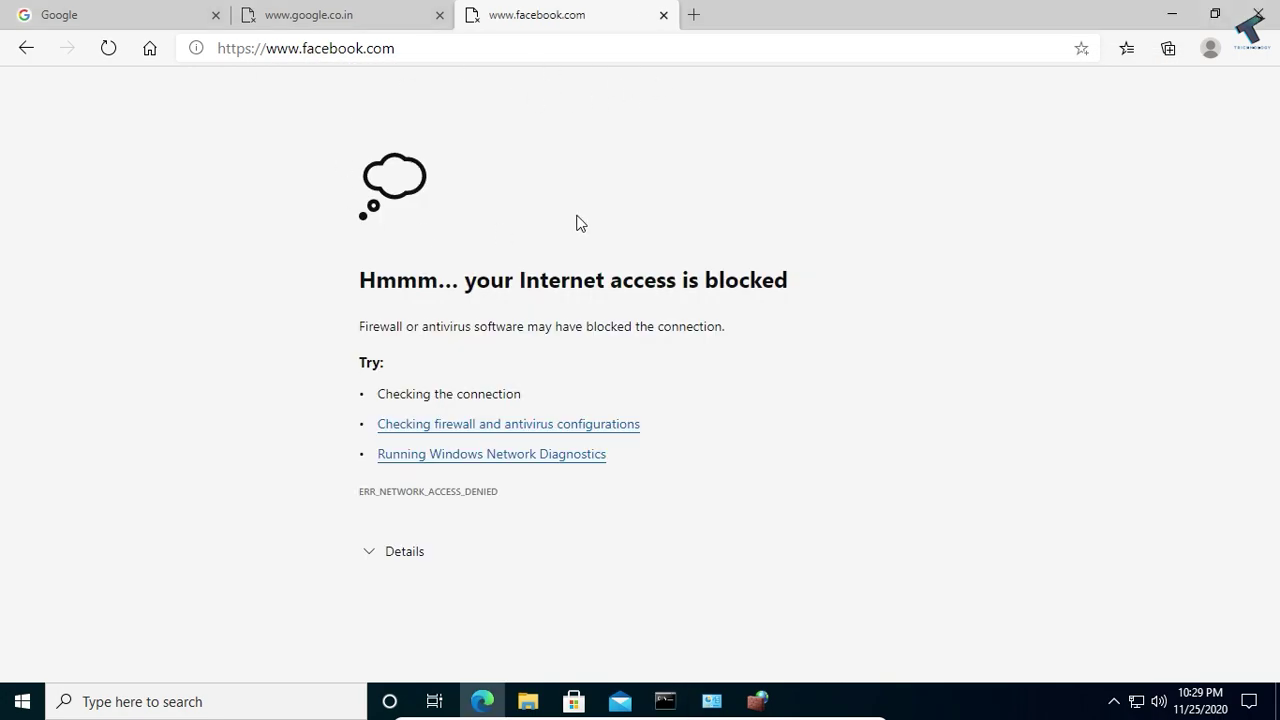
click(329, 18)
click(508, 18)
click(326, 18)
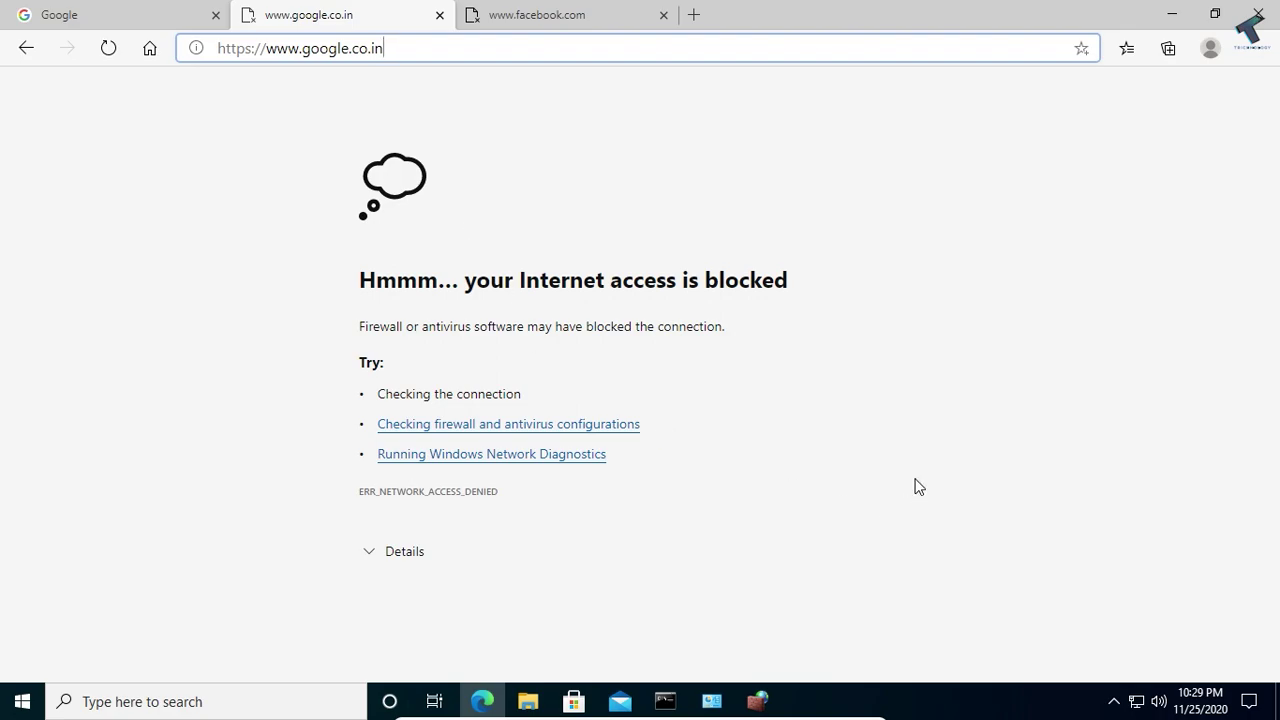